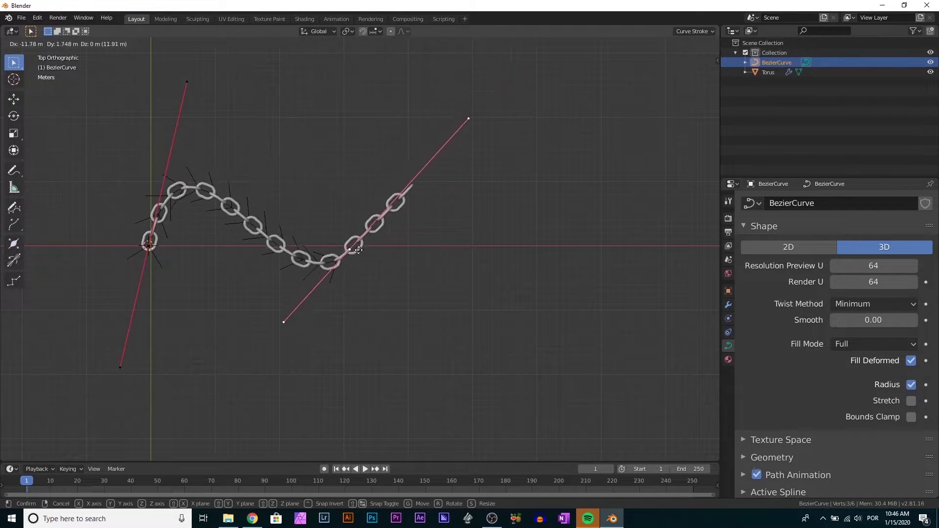
# Confirm the moved curve point, deselect the chain and orbit to a new angle
pyautogui.click(359, 250)
pyautogui.moveTo(359, 250); pyautogui.dragTo(293, 193, button='middle')
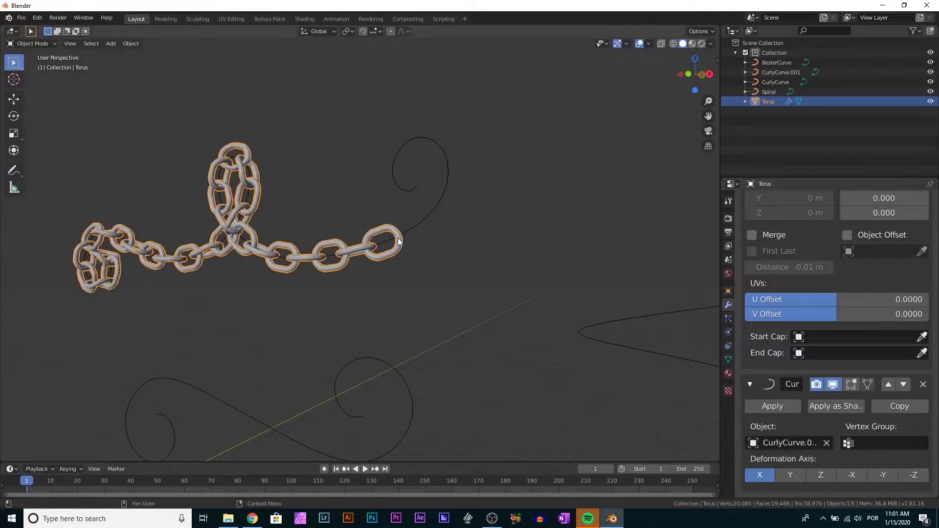
pyautogui.click(341, 301)
pyautogui.moveTo(342, 300)
pyautogui.mouseDown(button='middle')
pyautogui.moveTo(374, 300)
pyautogui.moveTo(363, 274)
pyautogui.moveTo(532, 385)
pyautogui.moveTo(377, 327)
pyautogui.mouseUp(button='middle')
# Retarget the Torus chain's Curve modifier from the curly curve to Spiral
pyautogui.click(365, 257)
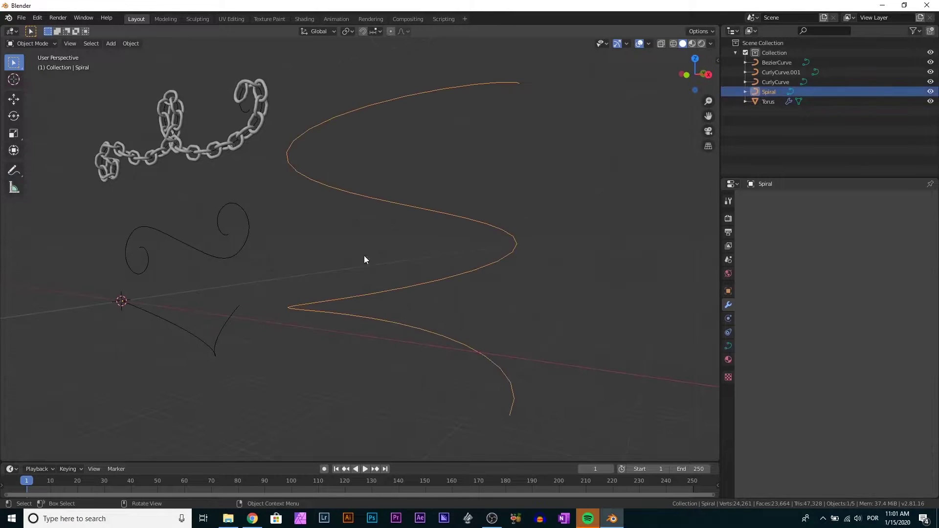
pyautogui.click(768, 102)
pyautogui.scroll(-3, 831, 343)
pyautogui.click(827, 443)
pyautogui.click(511, 393)
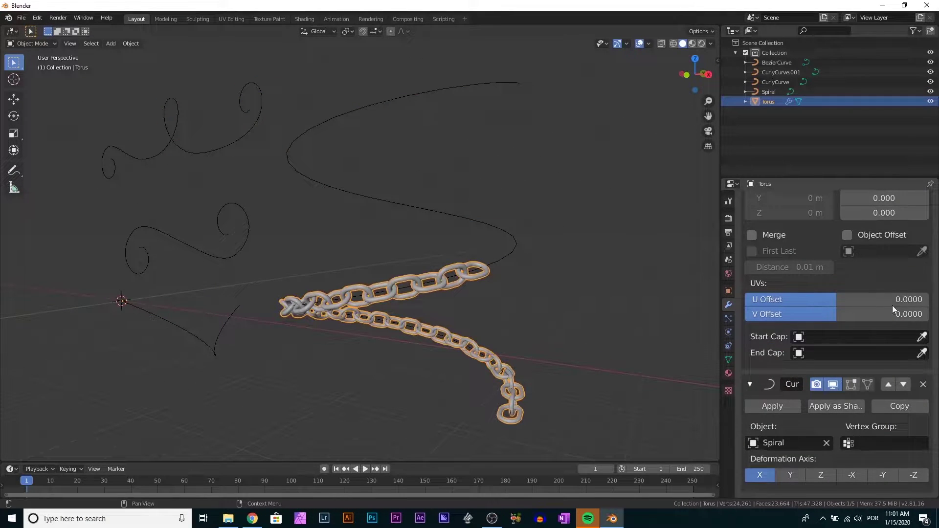
pyautogui.scroll(4, 894, 310)
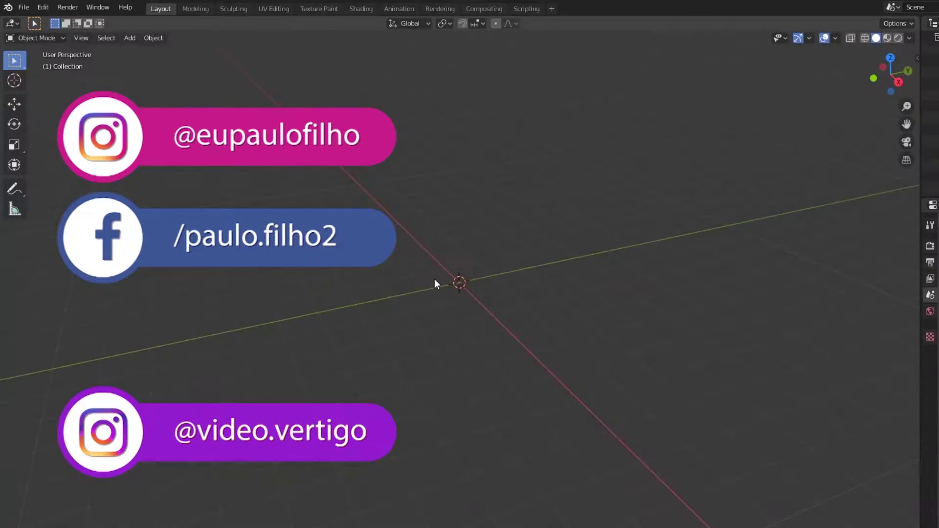
# Add a torus and stretch its right half along X into an oval in top view
pyautogui.hotkey('shift', 'a')
pyautogui.click(480, 363)
pyautogui.press('KP_7')
pyautogui.press('Tab')
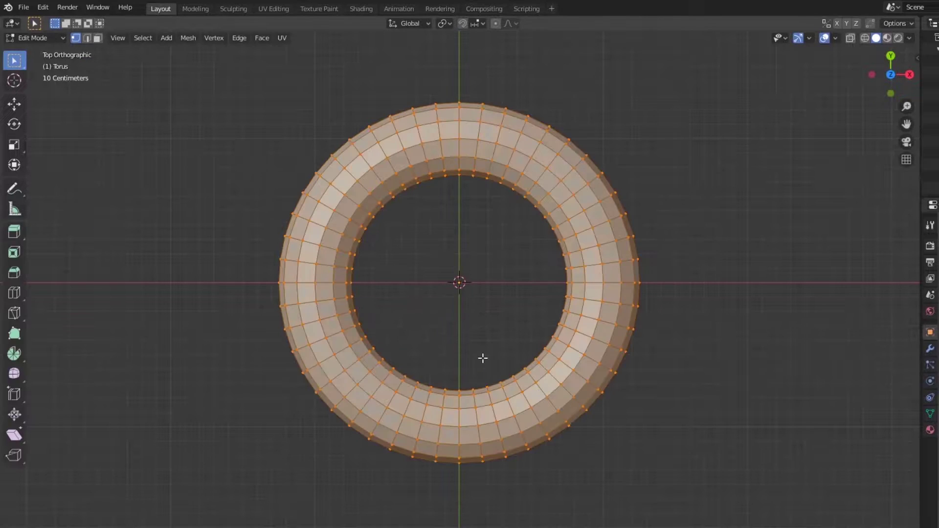
pyautogui.hotkey('alt', 'a')
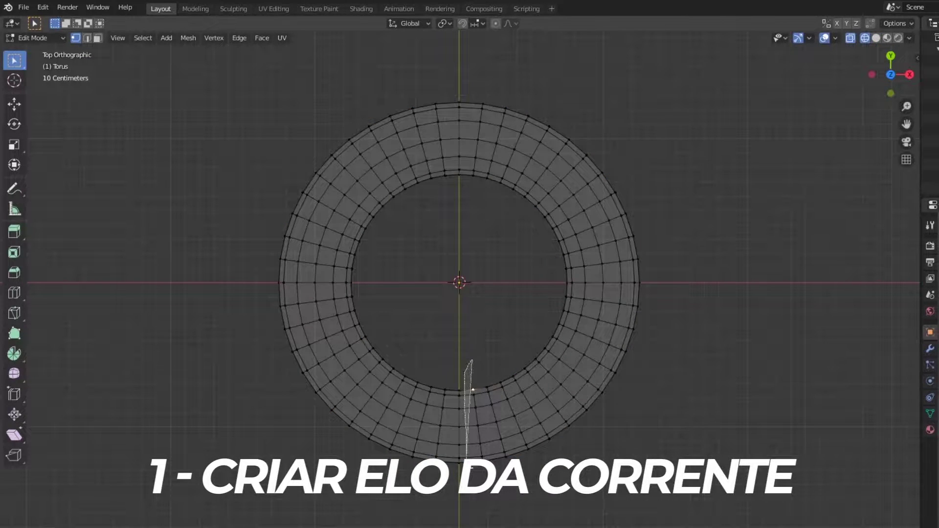
pyautogui.keyDown('ctrl'); pyautogui.moveTo(466, 457); pyautogui.dragTo(469, 221, button='right'); pyautogui.keyUp('ctrl')
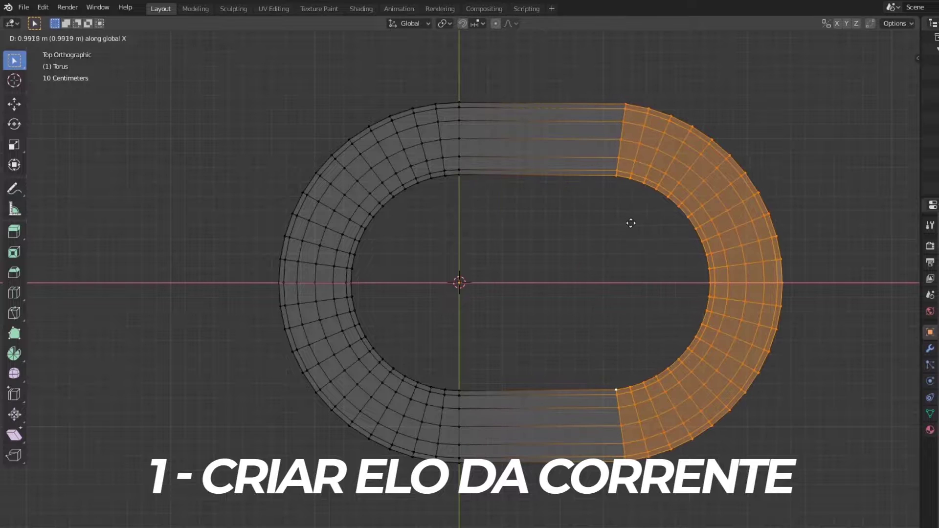
pyautogui.click(606, 237)
# Dissolve the middle top and bottom loops and add even loop cuts along both straights
pyautogui.keyDown('alt'); pyautogui.click(460, 148); pyautogui.keyUp('alt')
pyautogui.press('x')
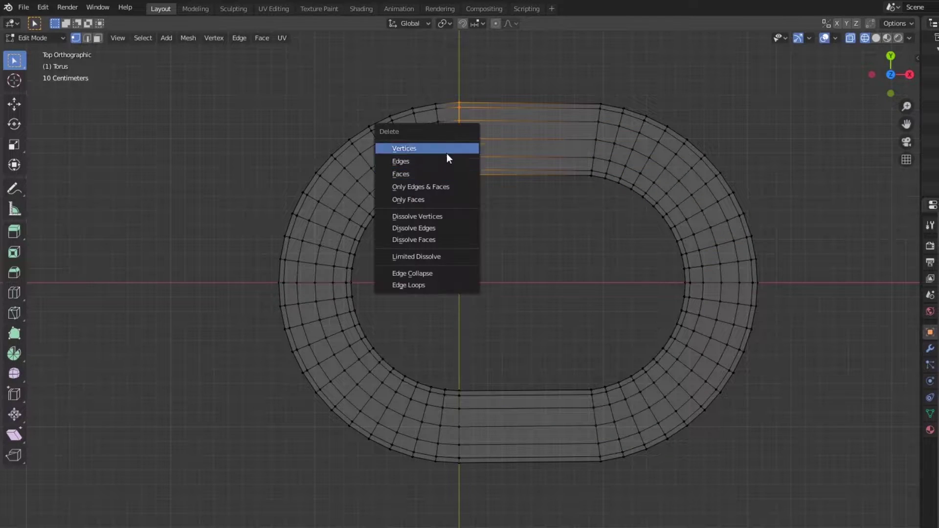
pyautogui.click(415, 255)
pyautogui.keyDown('alt'); pyautogui.click(460, 395); pyautogui.keyUp('alt')
pyautogui.hotkey('shift', 'r')
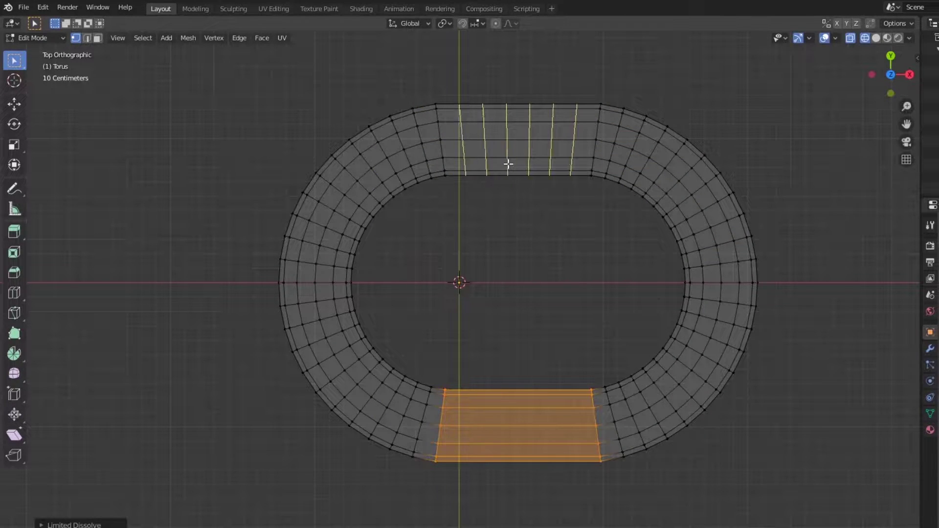
pyautogui.click(509, 164)
pyautogui.click(525, 418)
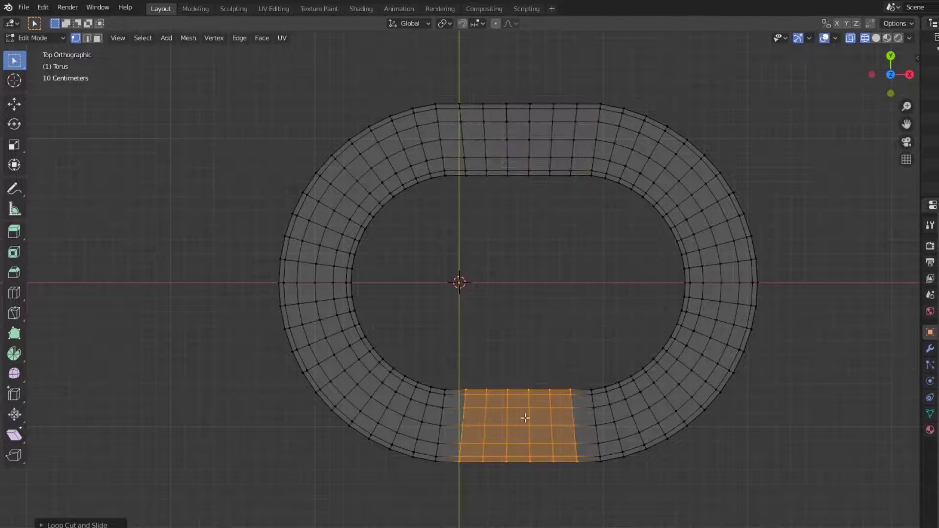
# Check the link in solid shading from front and top, then select the whole mesh
pyautogui.moveTo(541, 282)
pyautogui.mouseDown(button='middle')
pyautogui.moveTo(555, 252)
pyautogui.moveTo(625, 321)
pyautogui.moveTo(700, 310)
pyautogui.mouseUp(button='middle')
pyautogui.press('Tab')
pyautogui.hotkey('shift', 'z')
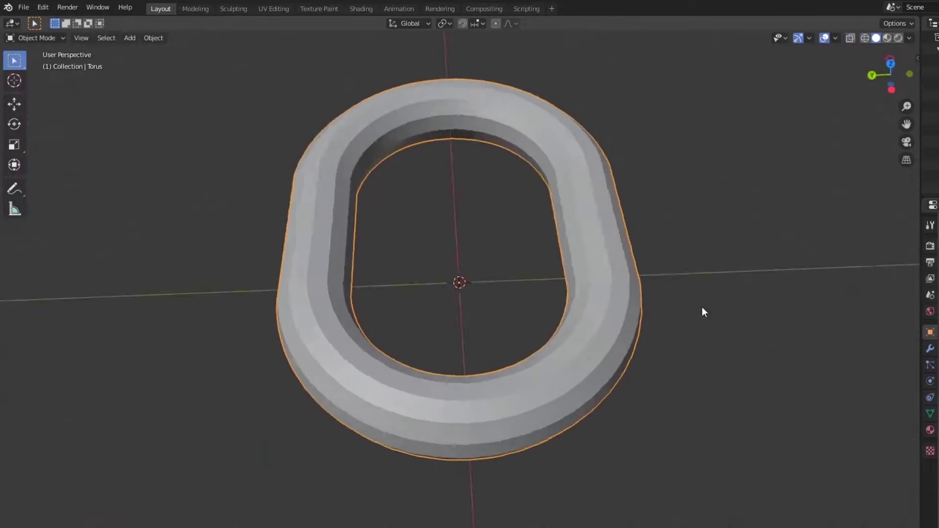
pyautogui.press('KP_1')
pyautogui.press('KP_7')
pyautogui.press('Tab')
pyautogui.press('a')
pyautogui.scroll(-4, 361, 325)
# Duplicate the link, shift it along X to overlap, and rotate it 90° on X
pyautogui.hotkey('shift', 'd')
pyautogui.press('x')
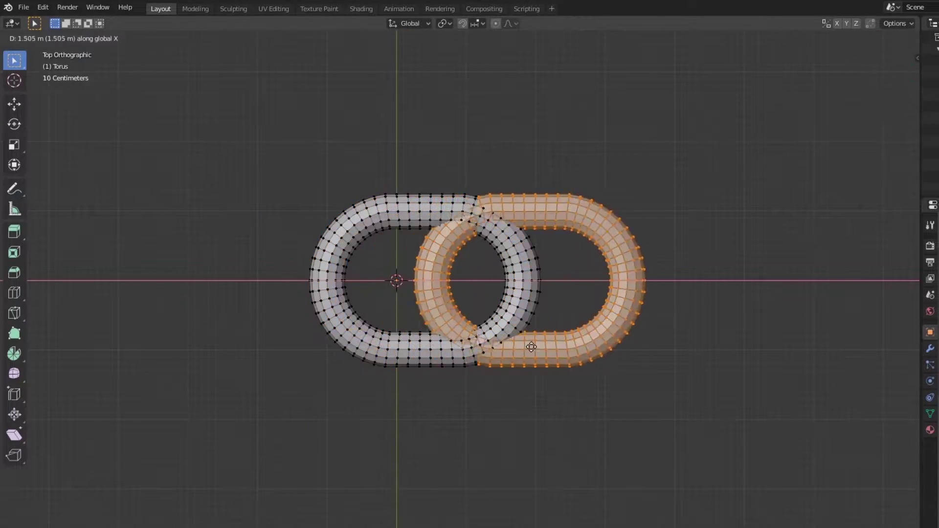
pyautogui.click(583, 350)
pyautogui.press('r')
pyautogui.press('x')
pyautogui.press('9')
pyautogui.press('0')
pyautogui.press('Return')
pyautogui.press('Tab')
pyautogui.press('KP_1')
# Shade both links smooth and view them from the front
pyautogui.rightClick(580, 351)
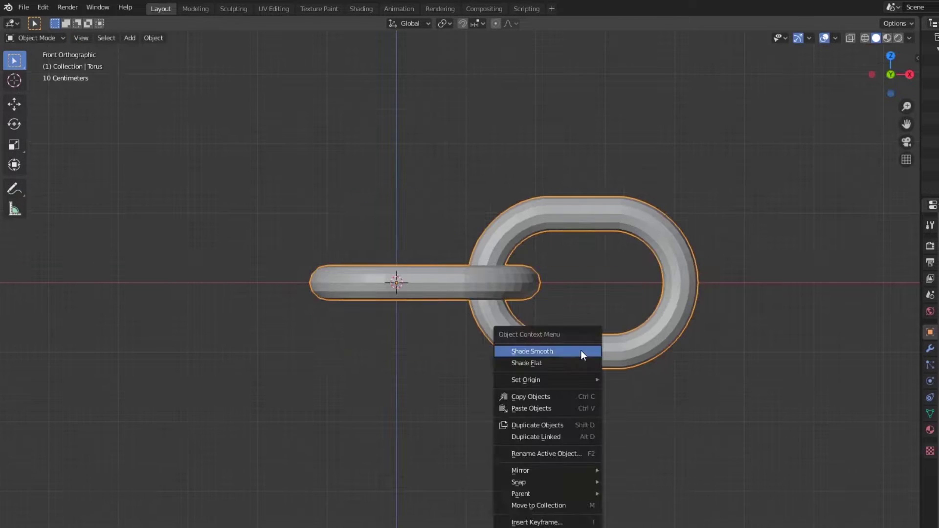
pyautogui.click(580, 350)
pyautogui.moveTo(580, 350)
pyautogui.mouseDown(button='middle')
pyautogui.moveTo(622, 353)
pyautogui.moveTo(587, 374)
pyautogui.mouseUp(button='middle')
pyautogui.press('KP_1')
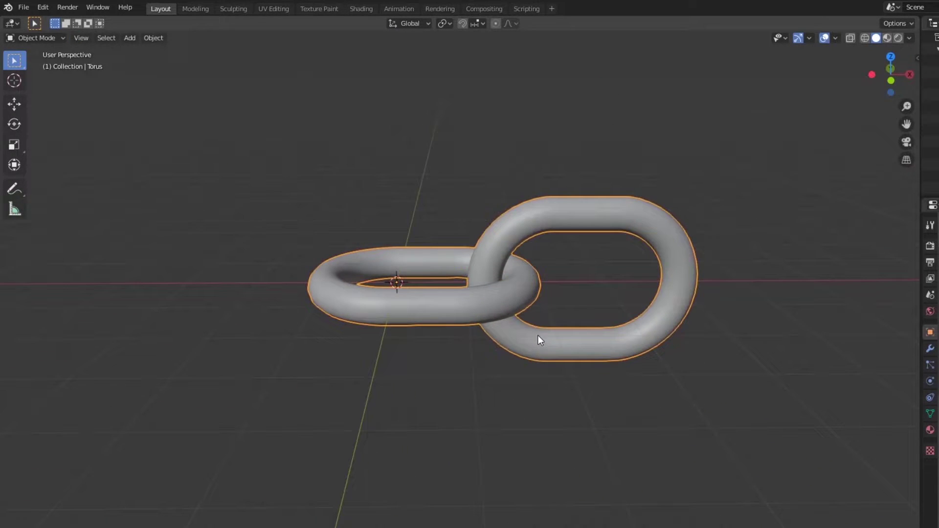
pyautogui.keyDown('shift'); pyautogui.moveTo(706, 329); pyautogui.dragTo(407, 317, button='middle'); pyautogui.keyUp('shift')
# Add an Array modifier to the link pair with relative X offset 0.820
pyautogui.click(827, 175)
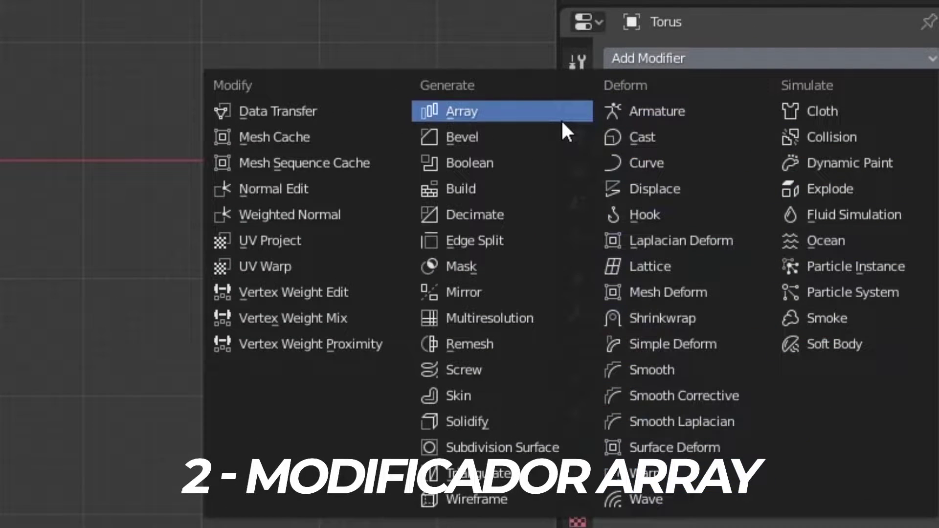
pyautogui.click(563, 122)
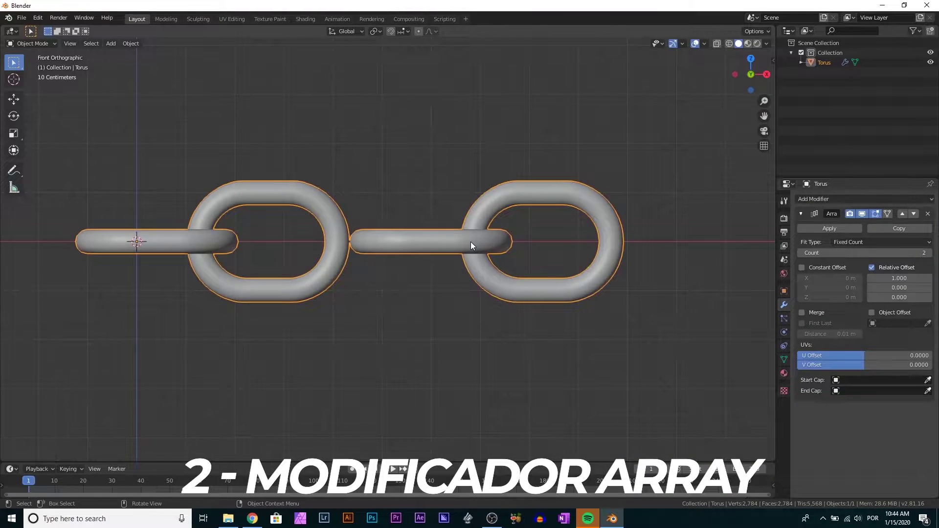
pyautogui.moveTo(471, 242); pyautogui.dragTo(419, 288, button='middle')
pyautogui.scroll(4, 416, 253)
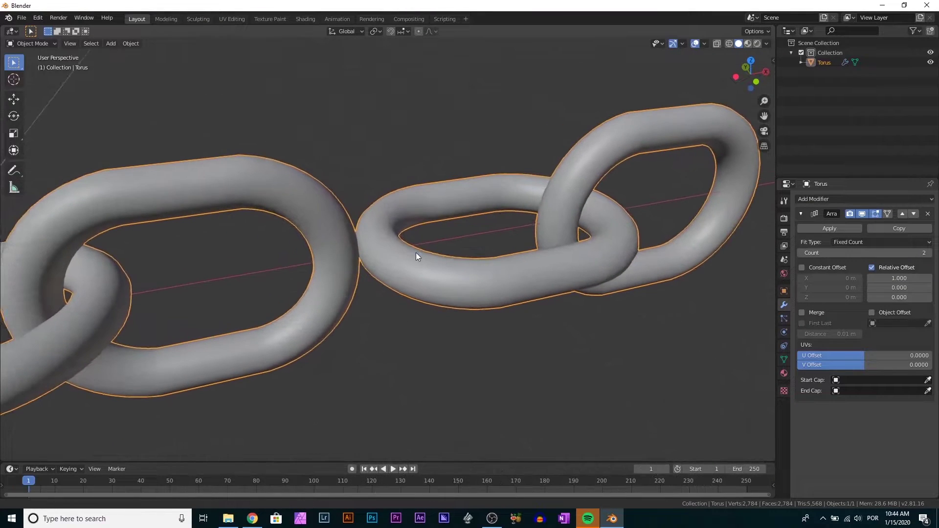
pyautogui.moveTo(899, 277); pyautogui.dragTo(876, 278)
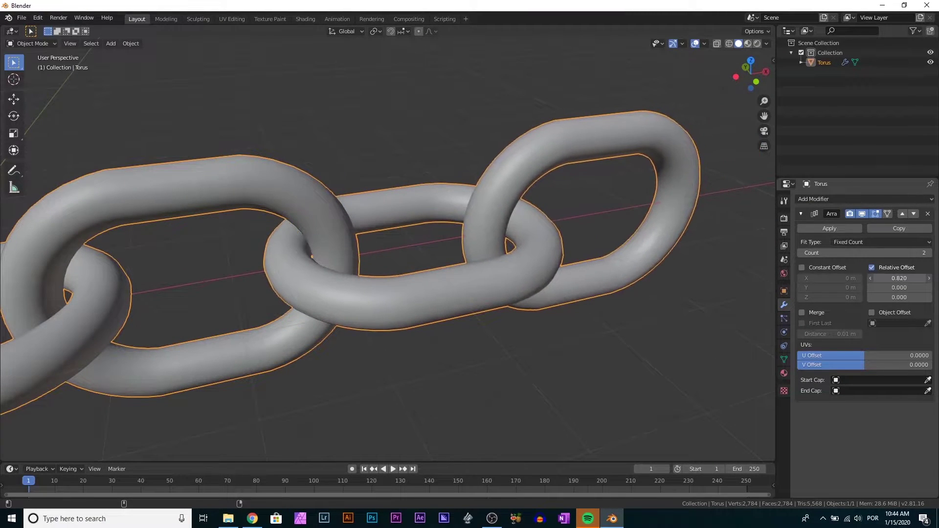
pyautogui.moveTo(762, 285)
pyautogui.mouseDown(button='middle')
pyautogui.moveTo(292, 235)
pyautogui.moveTo(333, 198)
pyautogui.mouseUp(button='middle')
pyautogui.press('KP_1')
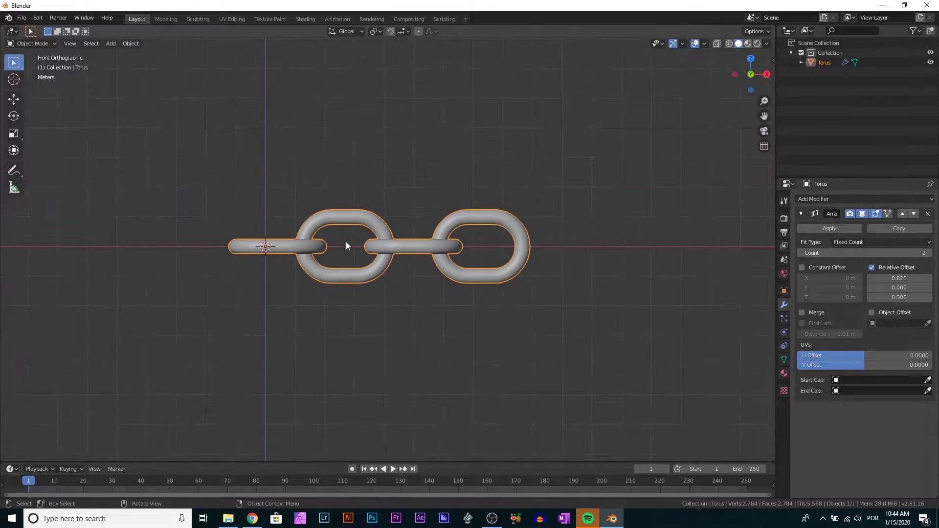
# Raise the Array count to 12 and frame the lengthened chain
pyautogui.moveTo(345, 241)
pyautogui.keyDown('shift'); pyautogui.mouseDown(button='middle')
pyautogui.moveTo(309, 272)
pyautogui.moveTo(934, 270)
pyautogui.moveTo(919, 276)
pyautogui.mouseUp(button='middle'); pyautogui.keyUp('shift')
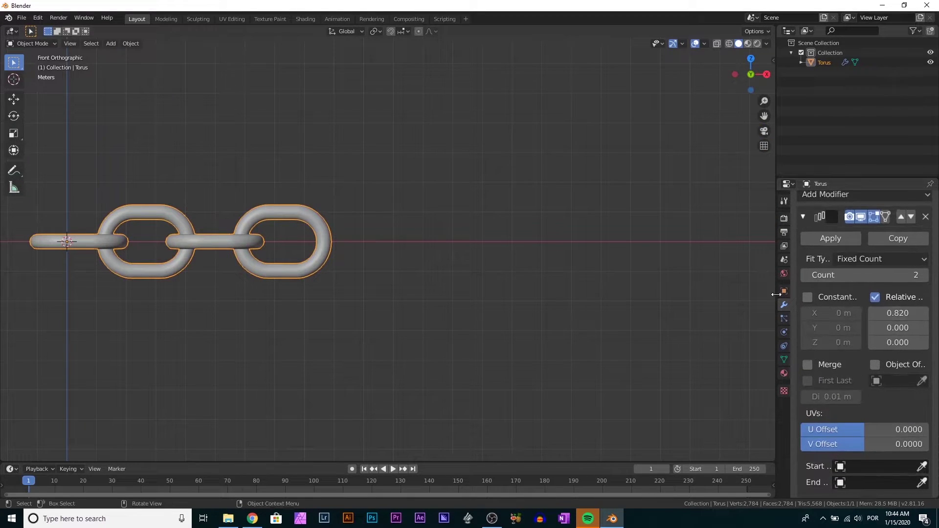
pyautogui.click(925, 275)
pyautogui.scroll(-5, 623, 311)
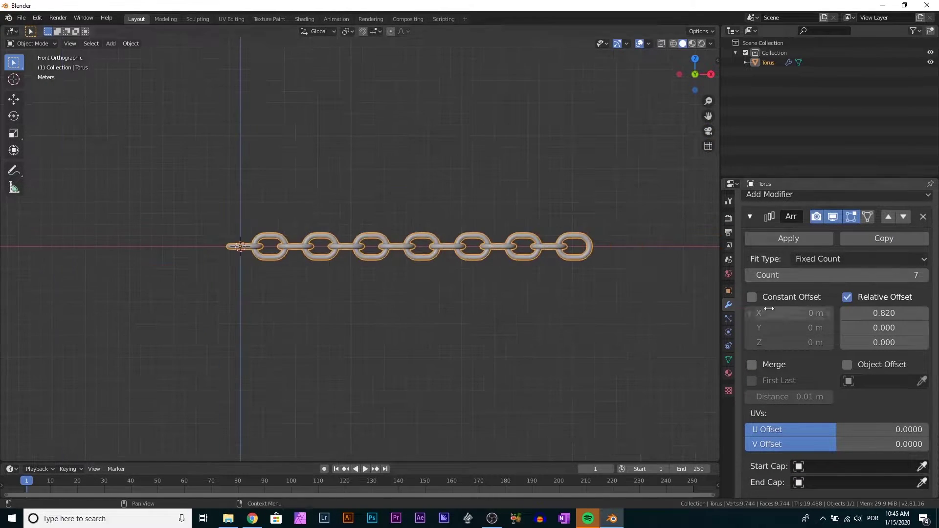
pyautogui.keyDown('shift'); pyautogui.moveTo(623, 312); pyautogui.dragTo(459, 315, button='middle'); pyautogui.keyUp('shift')
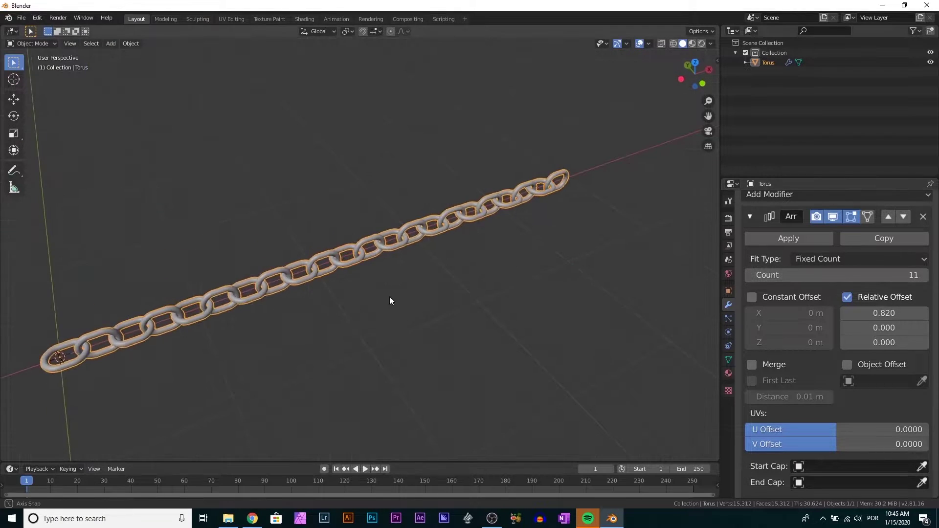
pyautogui.moveTo(390, 300)
pyautogui.mouseDown(button='middle')
pyautogui.moveTo(434, 308)
pyautogui.moveTo(247, 269)
pyautogui.moveTo(538, 274)
pyautogui.moveTo(457, 274)
pyautogui.moveTo(465, 179)
pyautogui.mouseUp(button='middle')
pyautogui.click(923, 275)
pyautogui.press('KP_1')
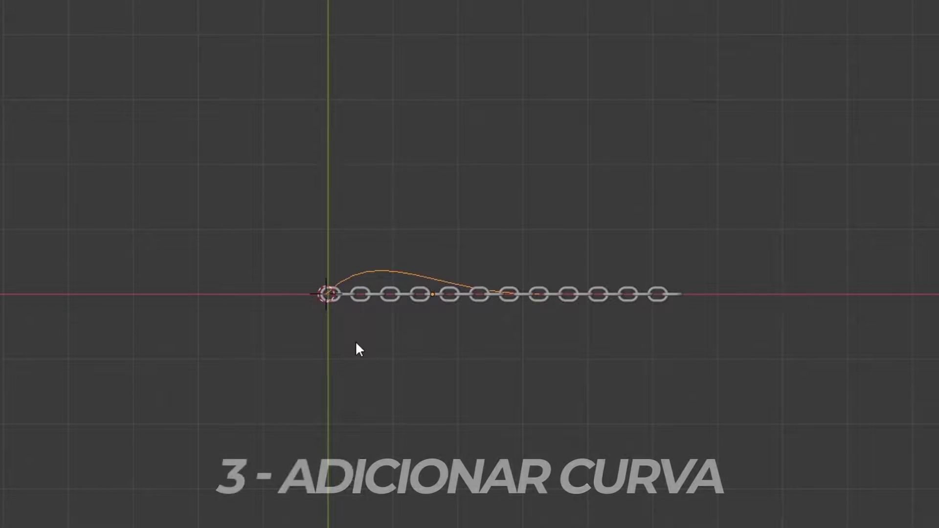
pyautogui.rightClick(345, 403)
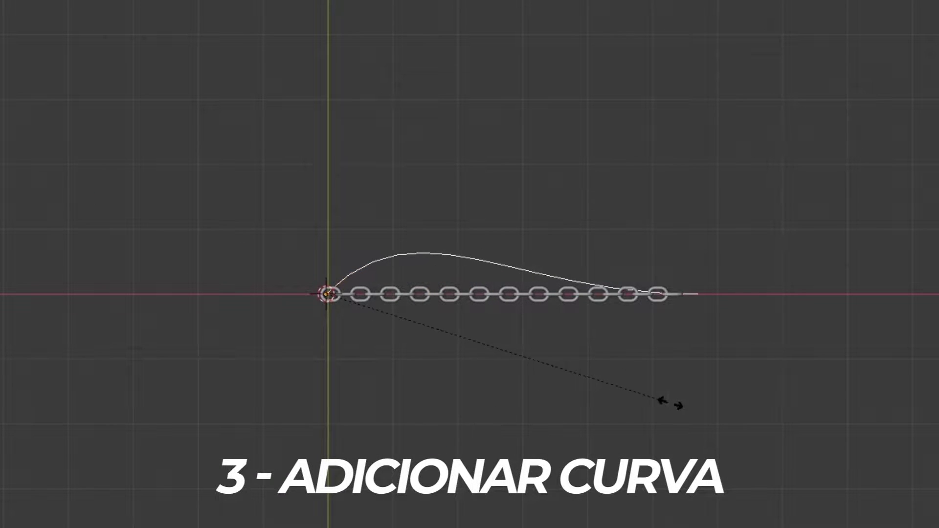
# Add a Curve modifier to the chain with BezierCurve as its path
pyautogui.click(876, 200)
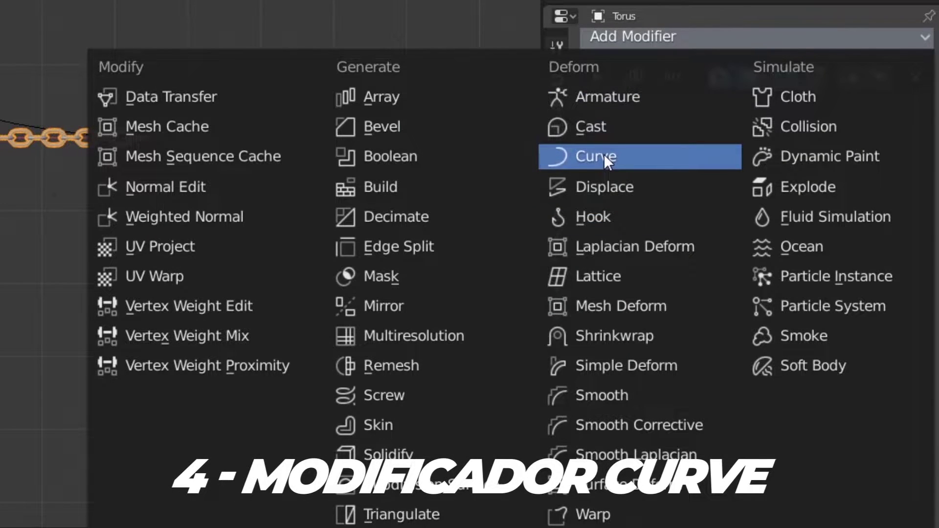
pyautogui.click(604, 155)
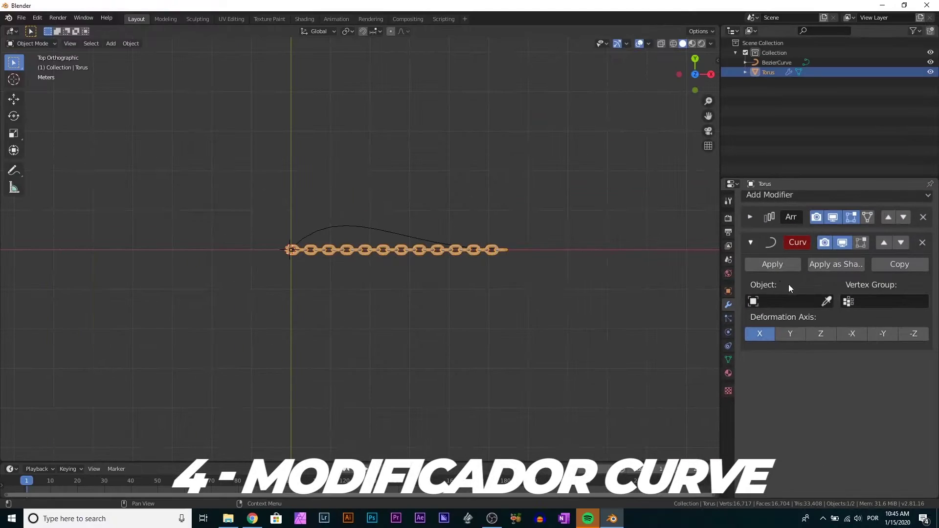
pyautogui.click(390, 229)
pyautogui.moveTo(389, 203)
pyautogui.mouseDown(button='middle')
pyautogui.moveTo(386, 267)
pyautogui.moveTo(385, 246)
pyautogui.mouseUp(button='middle')
pyautogui.scroll(5, 377, 272)
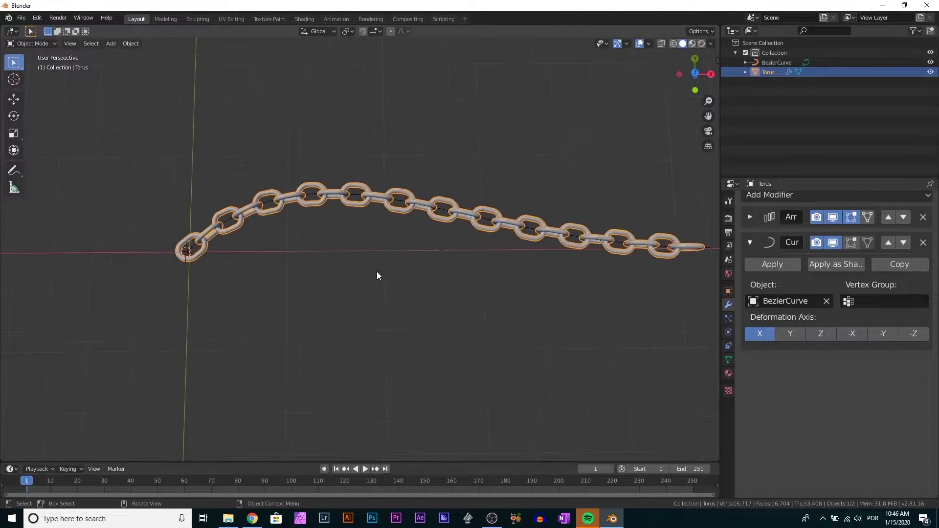
# Select BezierCurve and show its Object Data curve properties
pyautogui.click(355, 195)
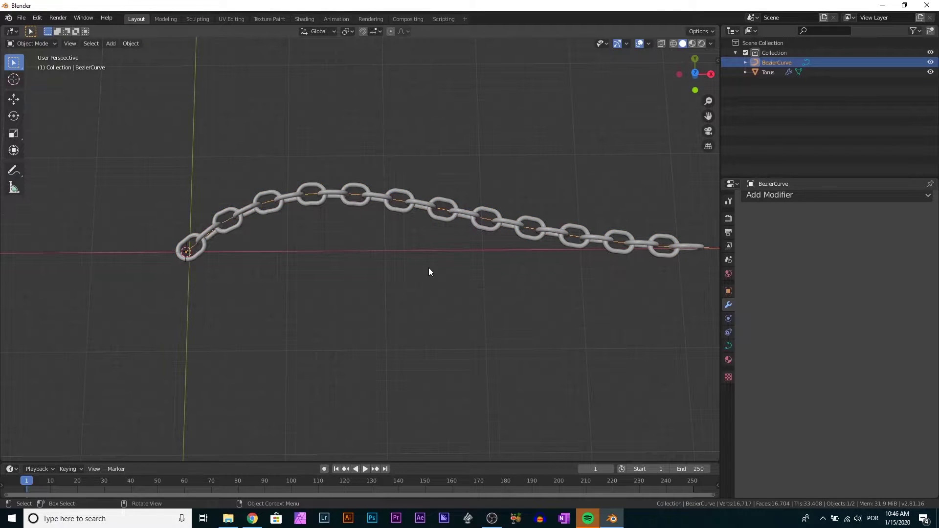
pyautogui.scroll(3, 431, 266)
pyautogui.moveTo(436, 263); pyautogui.dragTo(424, 254, button='middle')
pyautogui.scroll(5, 350, 392)
pyautogui.scroll(2, 336, 293)
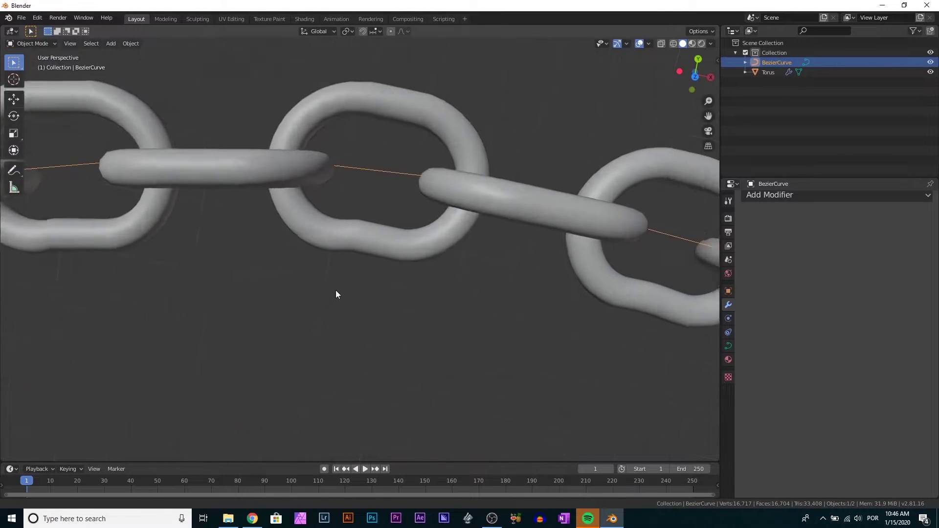
pyautogui.scroll(3, 376, 186)
pyautogui.click(729, 346)
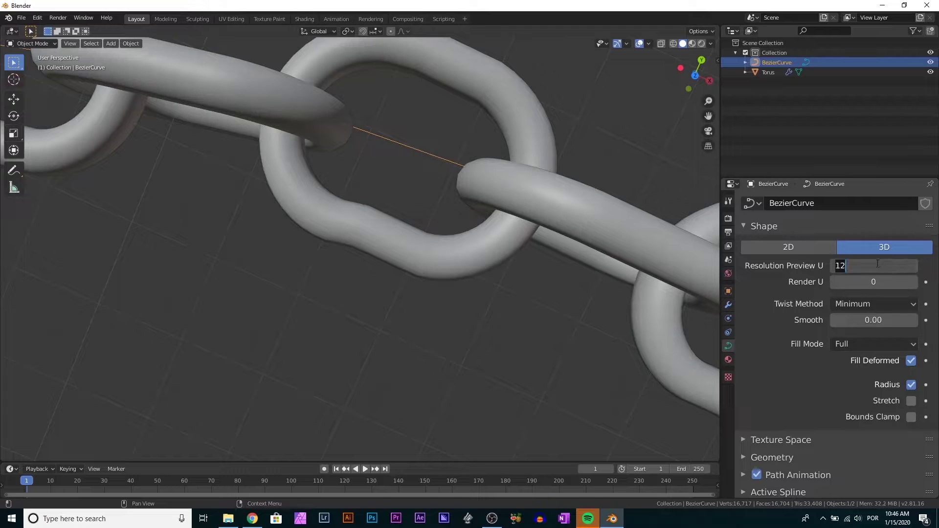
# Set the curve's Resolution Preview U to 64 and edit the Render U value
pyautogui.write('64')
pyautogui.press('Return')
pyautogui.click(875, 283)
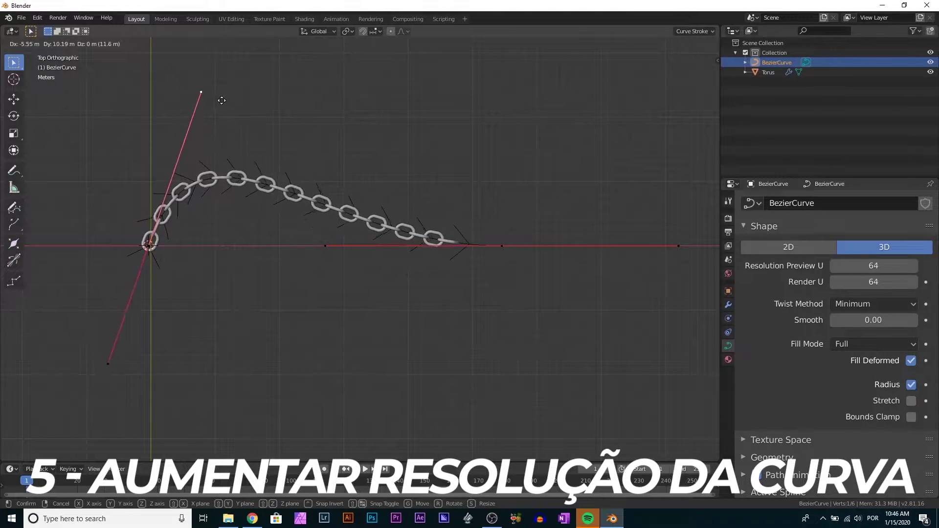
# Move the curve's end point up and right, undoing the last handle adjustment
pyautogui.click(209, 93)
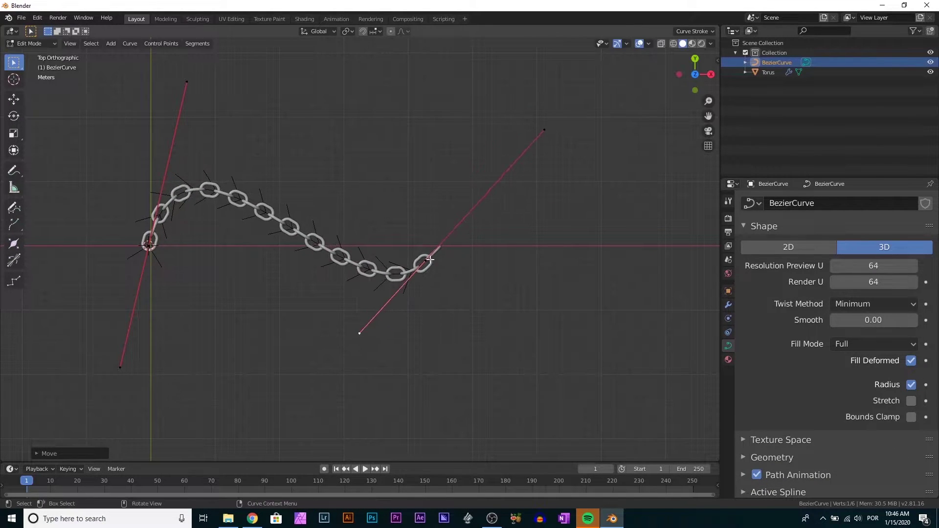
pyautogui.moveTo(430, 260); pyautogui.dragTo(370, 225)
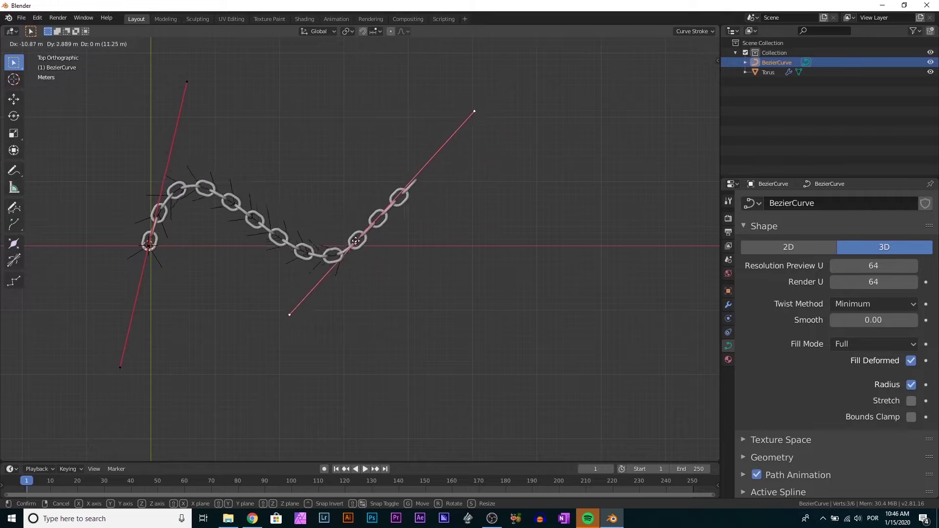
pyautogui.hotkey('ctrl', 'z')
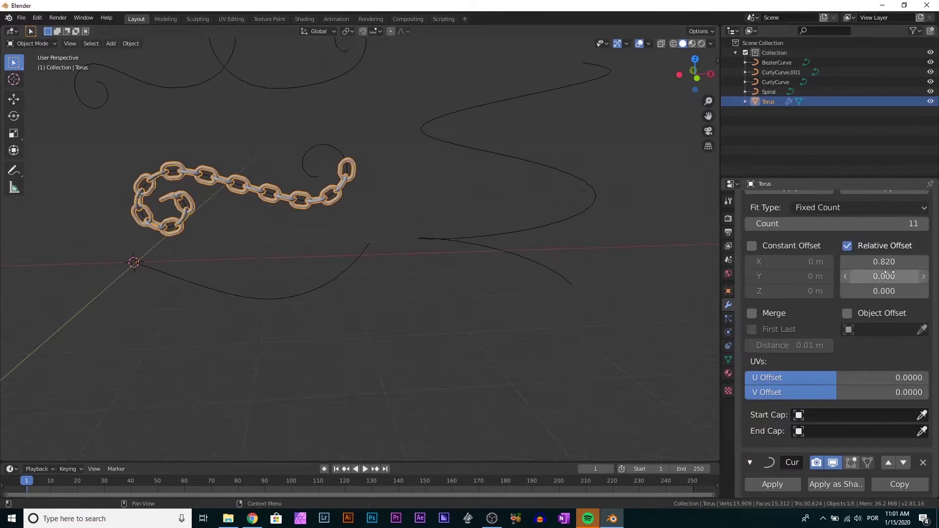
# Set the chain's Curve modifier to CurlyCurve and add one more array link
pyautogui.scroll(3, 385, 255)
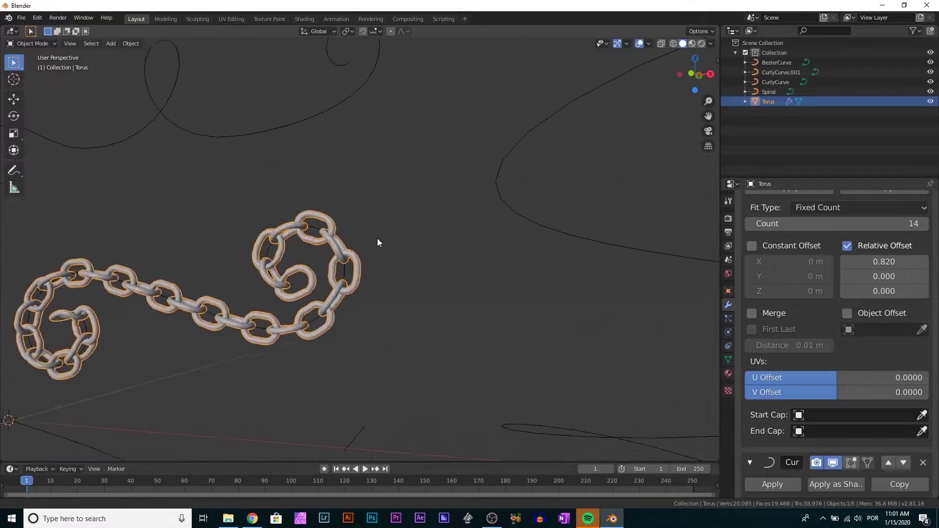
pyautogui.click(354, 279)
pyautogui.scroll(3, 479, 230)
pyautogui.moveTo(480, 227)
pyautogui.mouseDown(button='middle')
pyautogui.moveTo(388, 260)
pyautogui.moveTo(462, 280)
pyautogui.moveTo(356, 344)
pyautogui.mouseUp(button='middle')
pyautogui.scroll(-5, 836, 342)
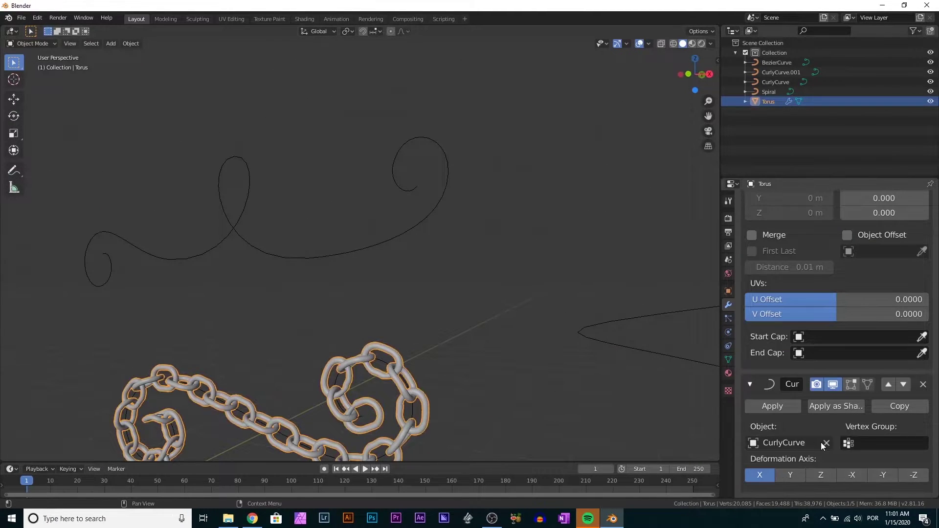
pyautogui.click(824, 436)
pyautogui.click(399, 228)
pyautogui.scroll(5, 889, 264)
pyautogui.click(924, 223)
# Switch the chain's path to Spiral and raise the Array count to 35
pyautogui.click(304, 296)
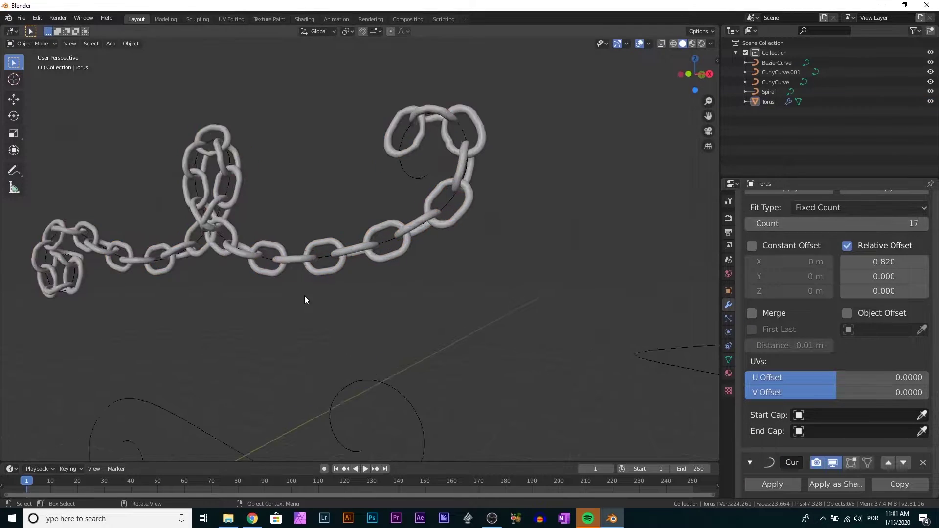
pyautogui.moveTo(304, 296)
pyautogui.mouseDown(button='middle')
pyautogui.moveTo(363, 309)
pyautogui.moveTo(362, 275)
pyautogui.moveTo(393, 242)
pyautogui.moveTo(357, 329)
pyautogui.mouseUp(button='middle')
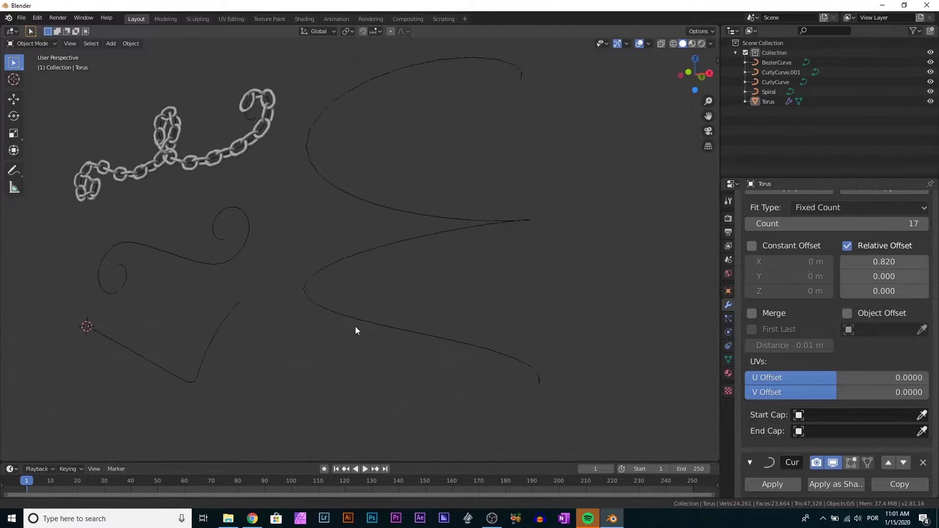
pyautogui.click(415, 329)
pyautogui.click(769, 101)
pyautogui.scroll(-3, 832, 318)
pyautogui.click(509, 399)
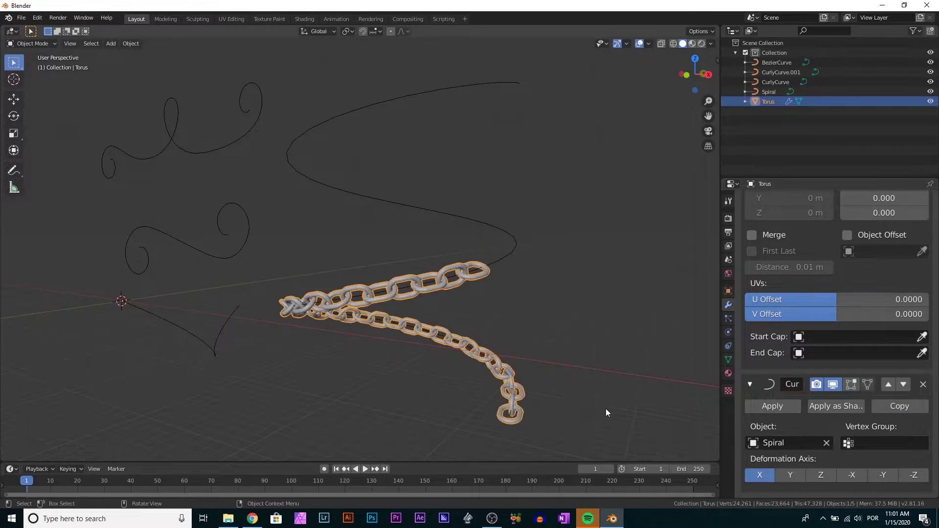
pyautogui.scroll(5, 889, 382)
pyautogui.moveTo(880, 244); pyautogui.dragTo(915, 243)
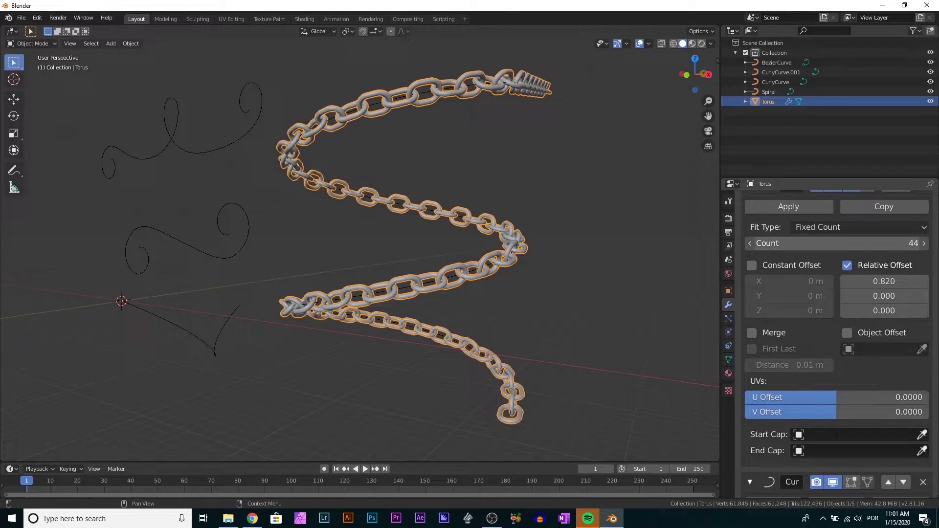
# View the spiral chain and select a piece of the character's belt
pyautogui.click(619, 240)
pyautogui.moveTo(620, 241); pyautogui.dragTo(501, 298, button='middle')
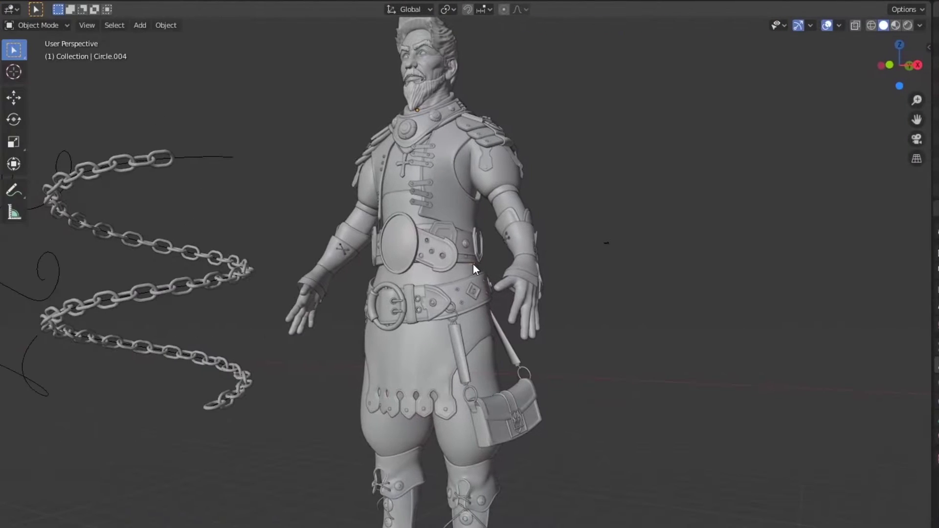
pyautogui.click(474, 264)
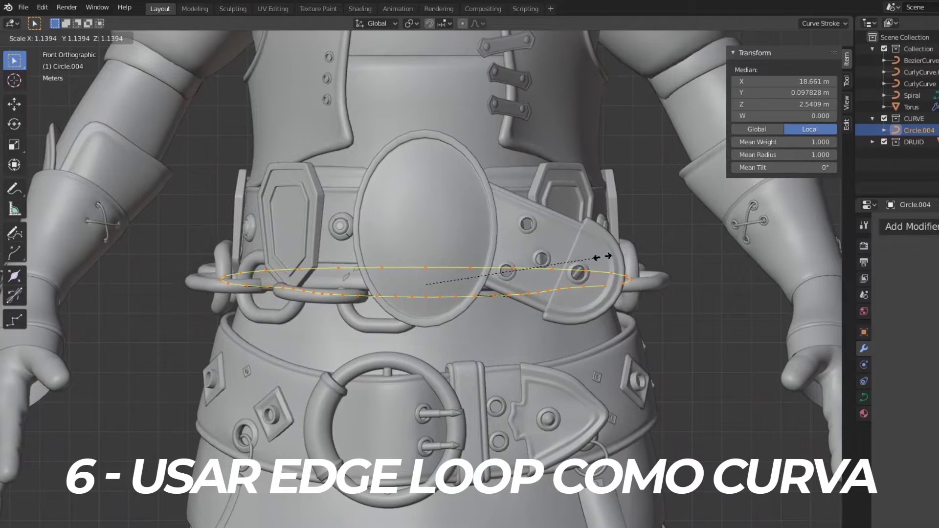
# Scale and move Circle.004 so it rings the character's belt
pyautogui.click(602, 256)
pyautogui.press('g')
pyautogui.moveTo(615, 279)
pyautogui.mouseDown(button='middle')
pyautogui.moveTo(783, 269)
pyautogui.moveTo(636, 274)
pyautogui.moveTo(246, 328)
pyautogui.mouseUp(button='middle')
pyautogui.press('s')
pyautogui.click(611, 277)
pyautogui.press('s')
pyautogui.click(520, 297)
pyautogui.press('KP_1')
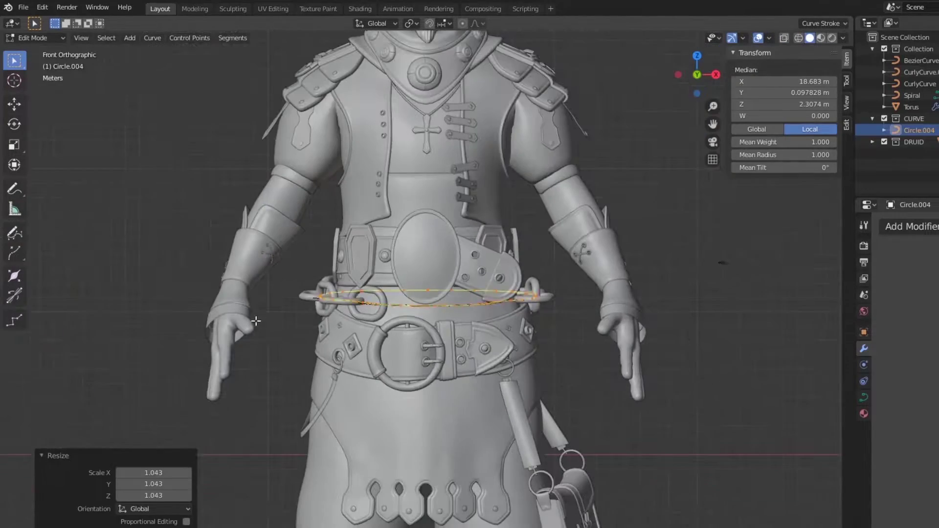
pyautogui.press('Tab')
# Move BezierCurve control points so a chain hangs down beside the legs
pyautogui.click(538, 294)
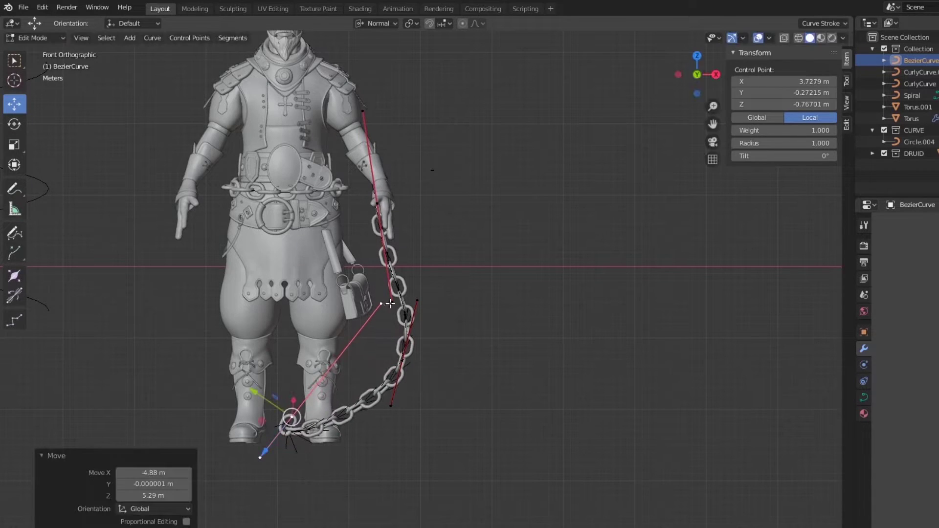
pyautogui.click(372, 383)
pyautogui.moveTo(373, 383); pyautogui.dragTo(277, 386, button='middle')
pyautogui.press('g')
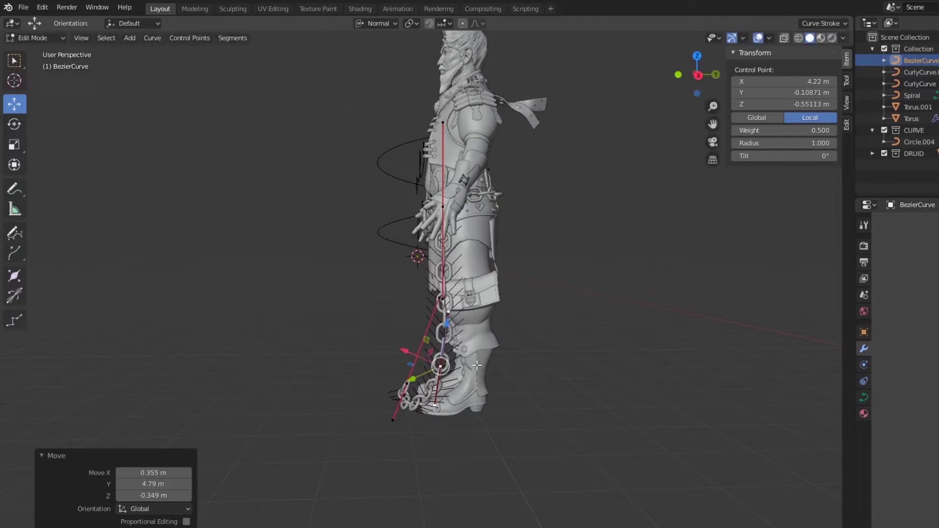
pyautogui.click(444, 300)
pyautogui.moveTo(443, 300); pyautogui.dragTo(493, 327, button='middle')
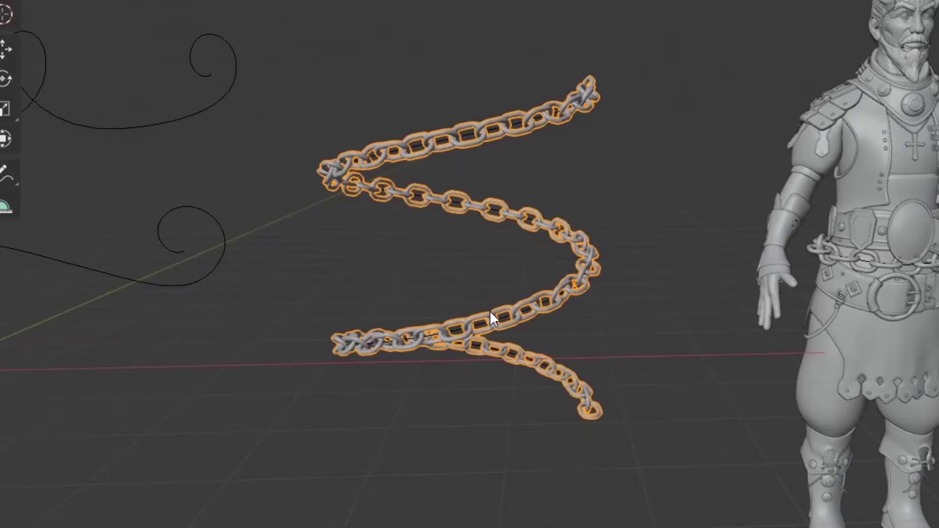
# Add a Quick Smoke domain around the chain and display the chain as solid
pyautogui.press('F3')
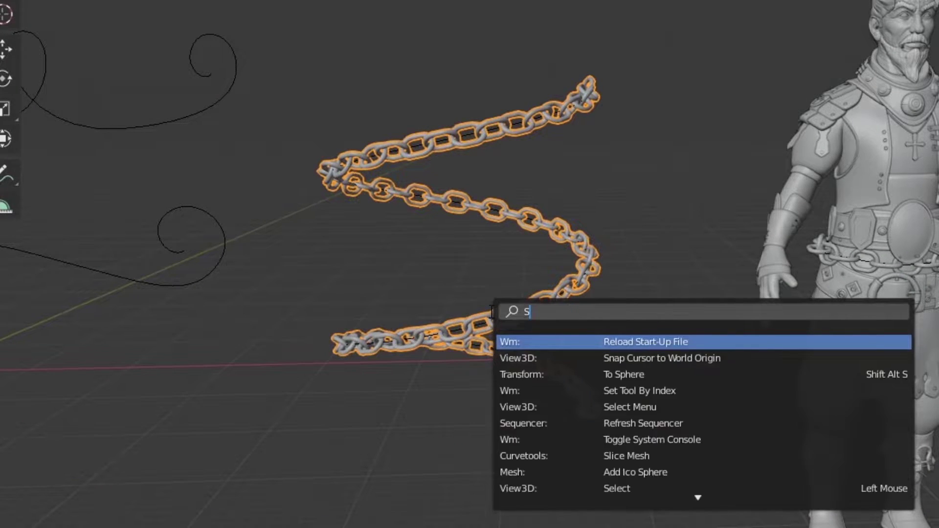
pyautogui.press('Return')
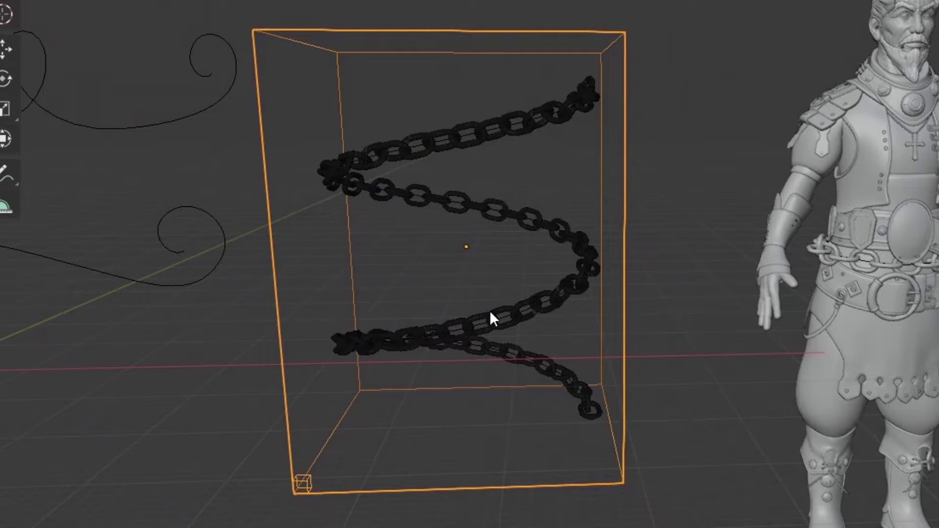
pyautogui.click(442, 295)
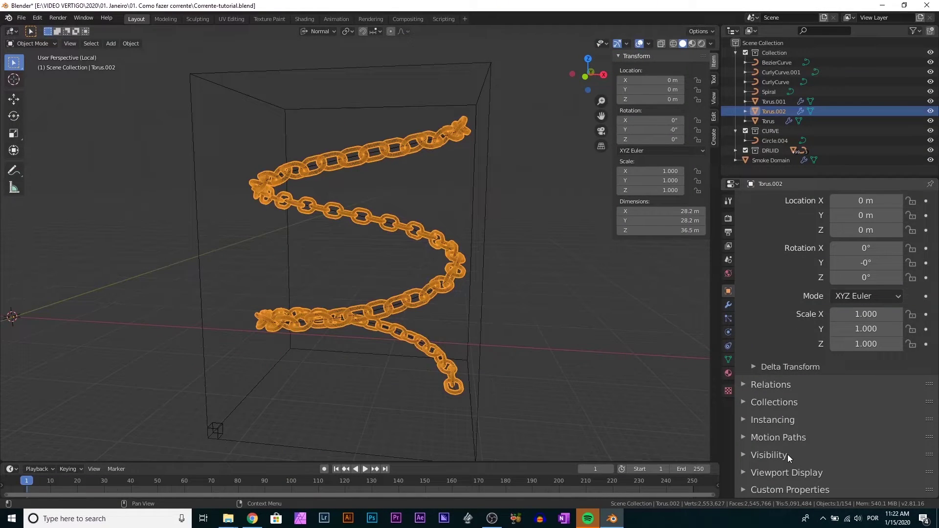
pyautogui.scroll(-5, 810, 475)
pyautogui.click(874, 443)
pyautogui.click(859, 392)
pyautogui.click(433, 346)
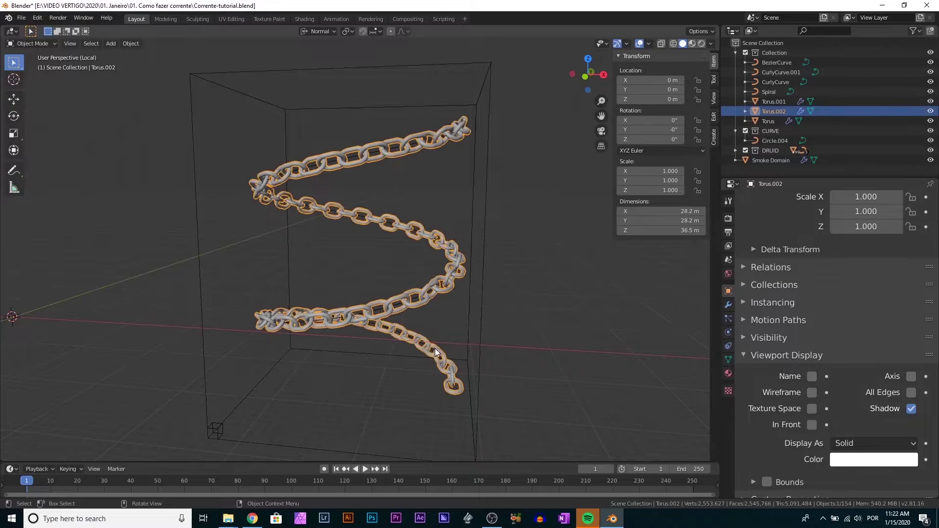
# Check the domain physics and the chain's Fire + Smoke flow, then play the simulation
pyautogui.click(493, 315)
pyautogui.click(728, 346)
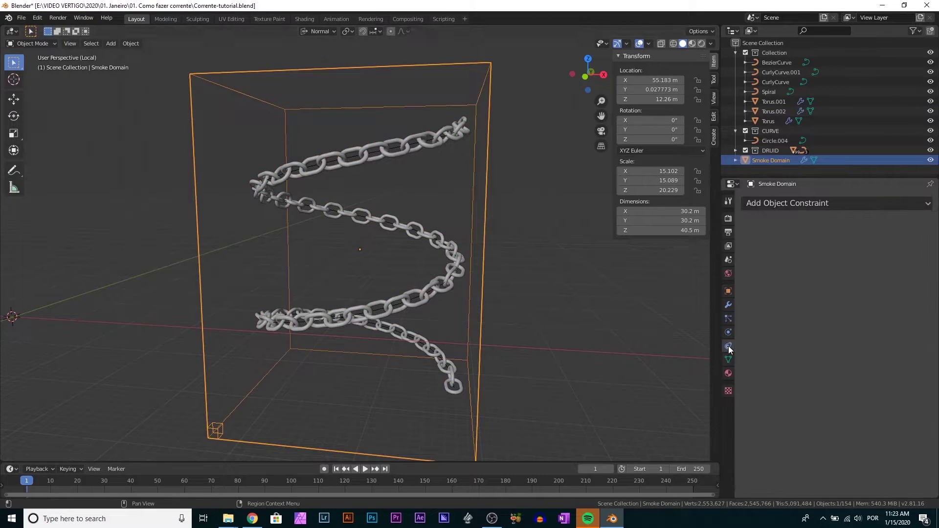
pyautogui.click(774, 111)
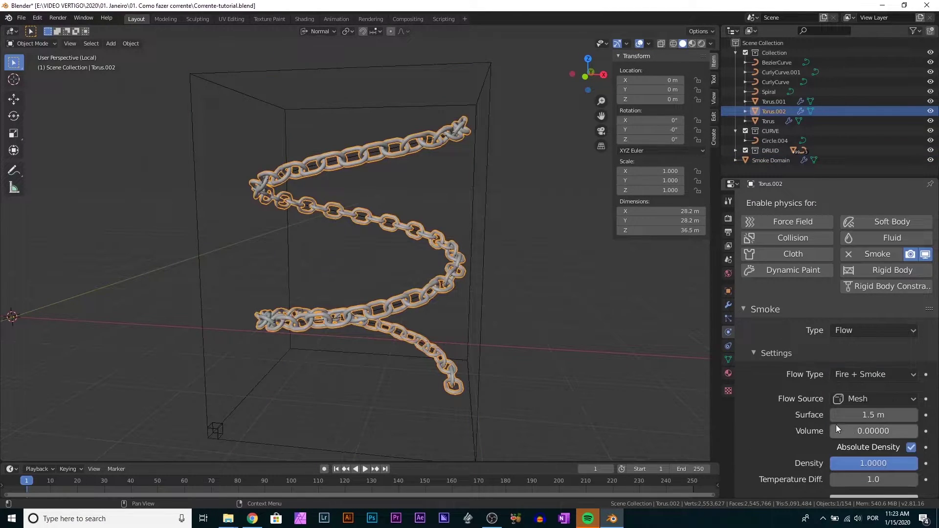
pyautogui.click(610, 368)
pyautogui.press('space')
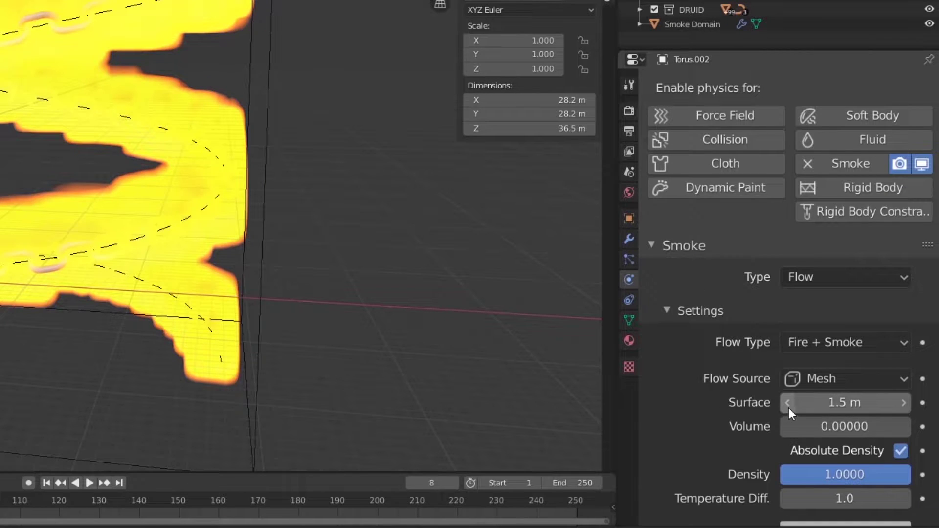
pyautogui.click(812, 405)
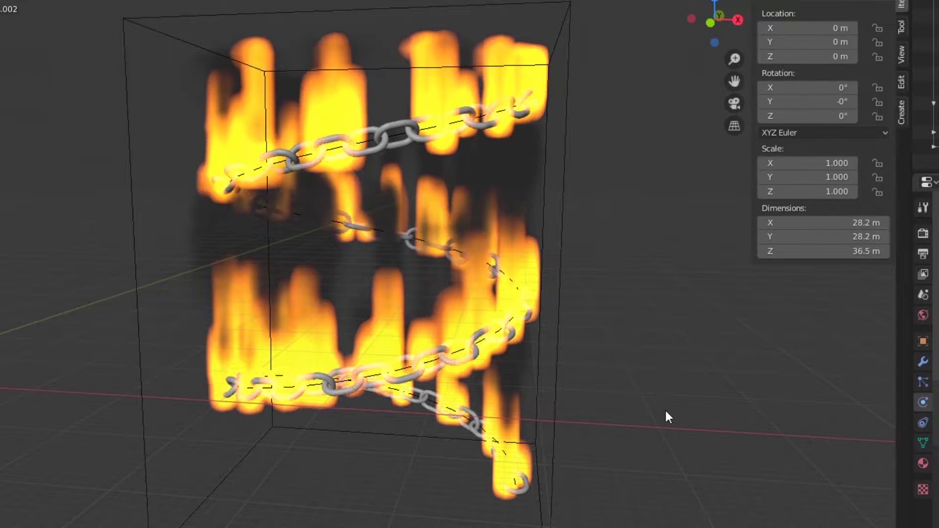
# Scale the smoke domain box up by 1.729 in Edit Mode and replay the fire simulation
pyautogui.moveTo(633, 392); pyautogui.dragTo(585, 395, button='middle')
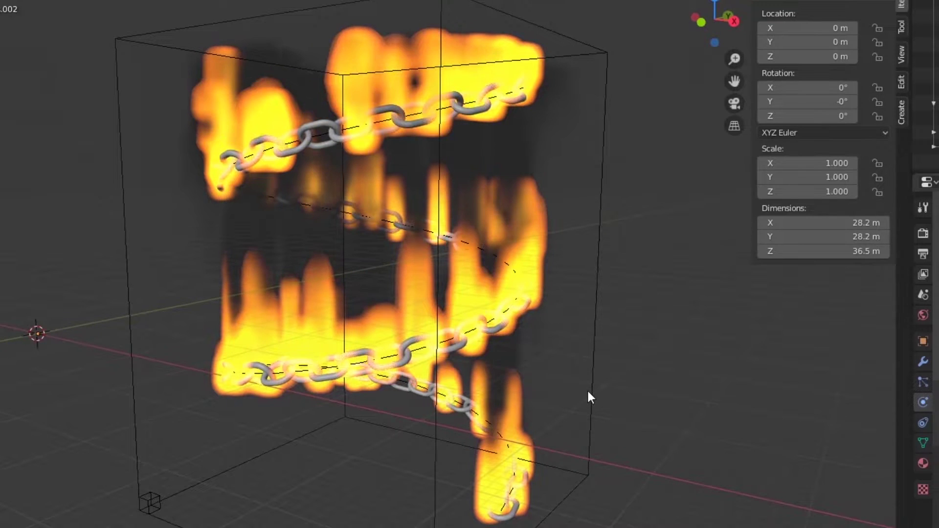
pyautogui.press('Tab')
pyautogui.press('s')
pyautogui.click(670, 347)
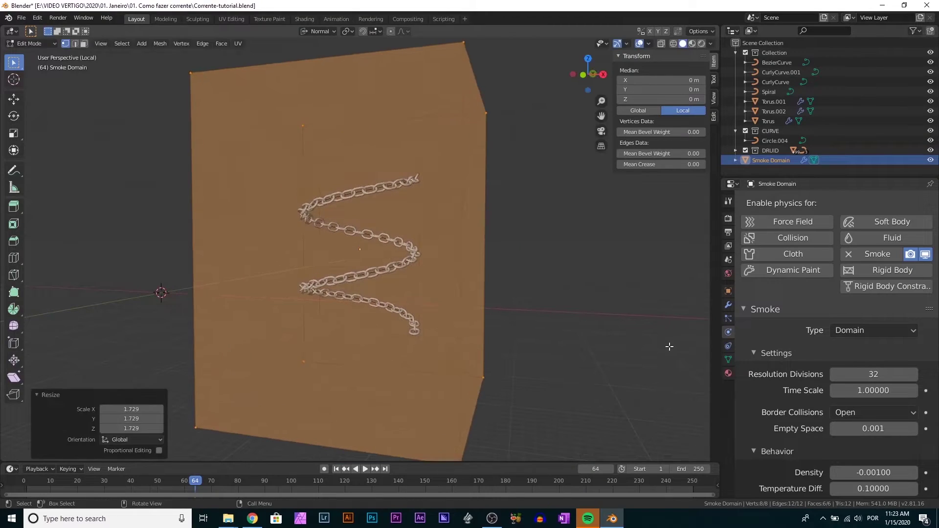
pyautogui.press('Tab')
pyautogui.press('space')
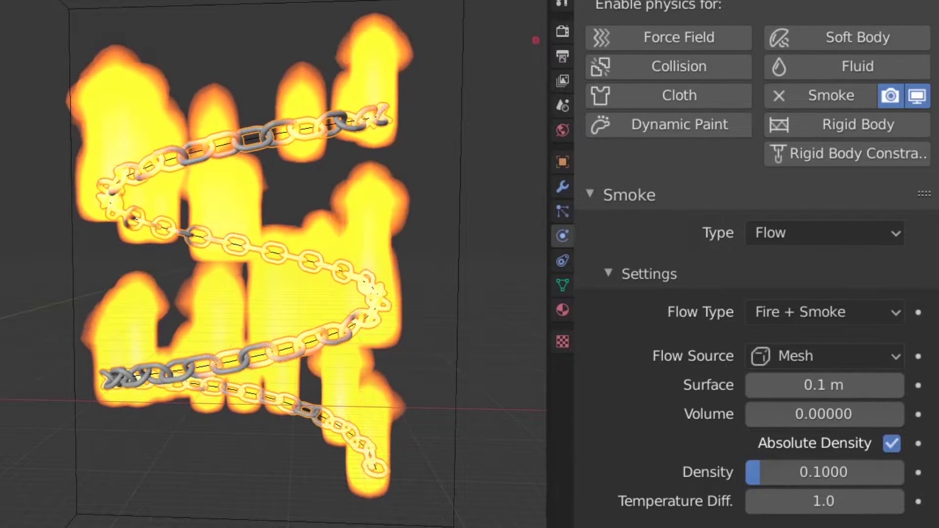
# Set the chain flow's Temperature Diff. to 0.2 and Flame Rate to 0.5
pyautogui.scroll(-3, 707, 434)
pyautogui.doubleClick(781, 431)
pyautogui.write('.2')
pyautogui.press('Return')
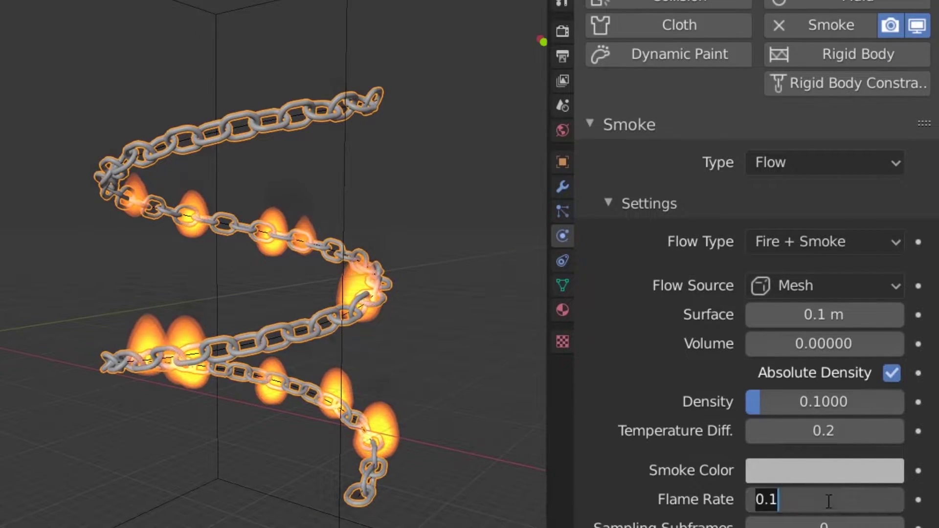
pyautogui.write('.5')
pyautogui.press('Return')
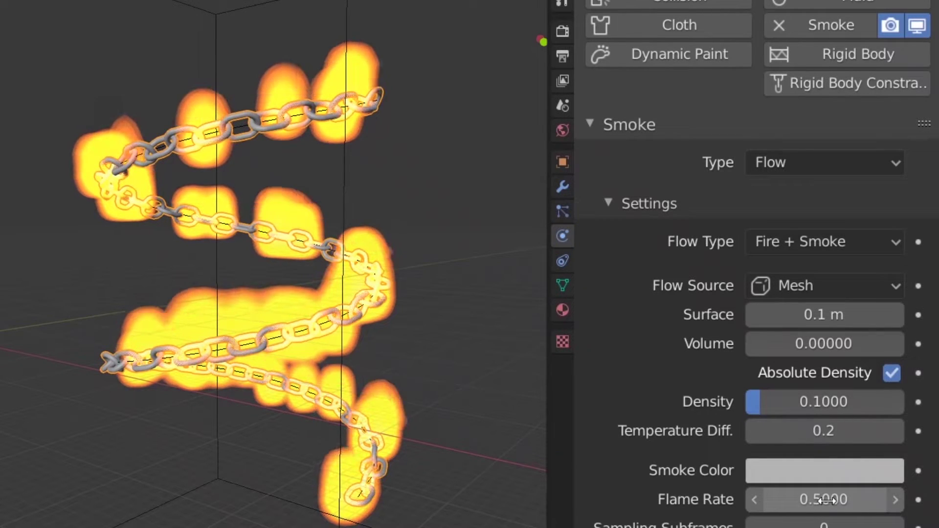
pyautogui.scroll(-5, 469, 425)
pyautogui.moveTo(501, 428)
pyautogui.mouseDown(button='middle')
pyautogui.moveTo(374, 426)
pyautogui.moveTo(319, 410)
pyautogui.mouseUp(button='middle')
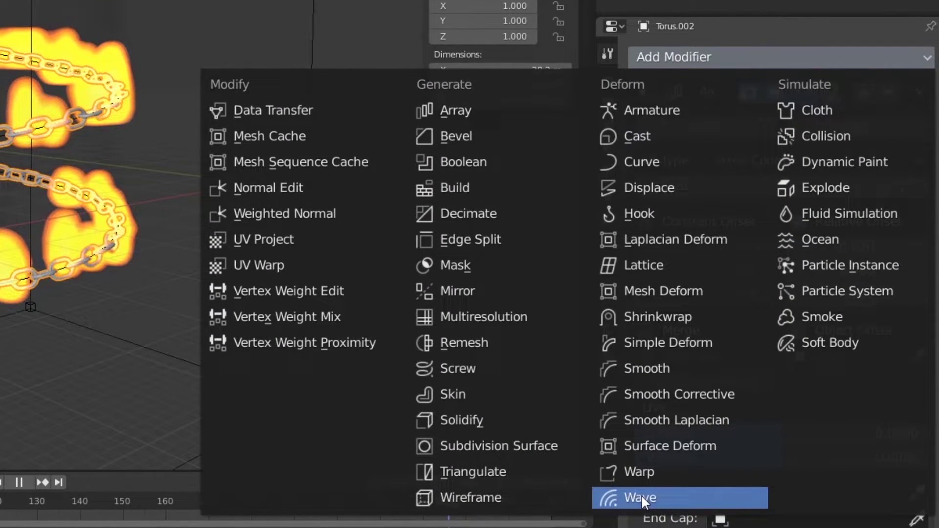
# Add a Wave modifier to the chain with Height 7 m and Width 10 m
pyautogui.click(642, 497)
pyautogui.doubleClick(725, 489)
pyautogui.write('7')
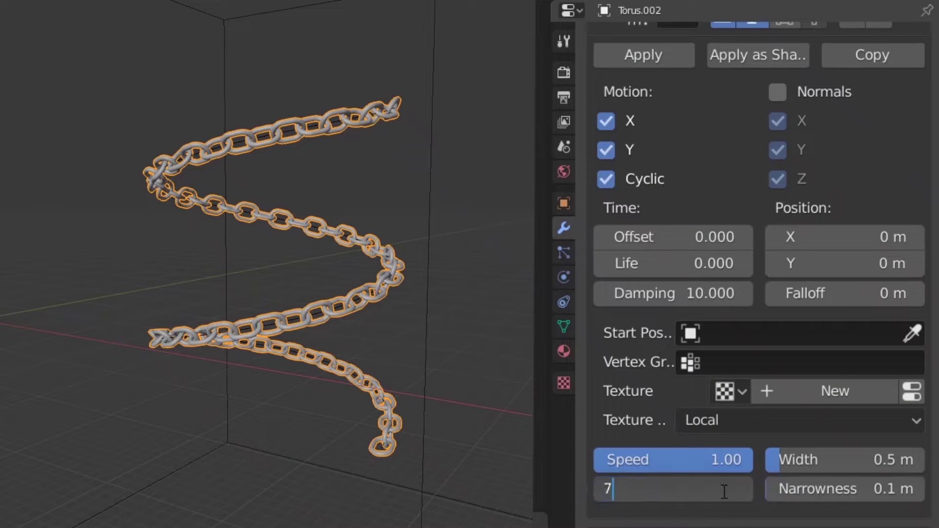
pyautogui.doubleClick(832, 490)
pyautogui.write('5')
pyautogui.press('Return')
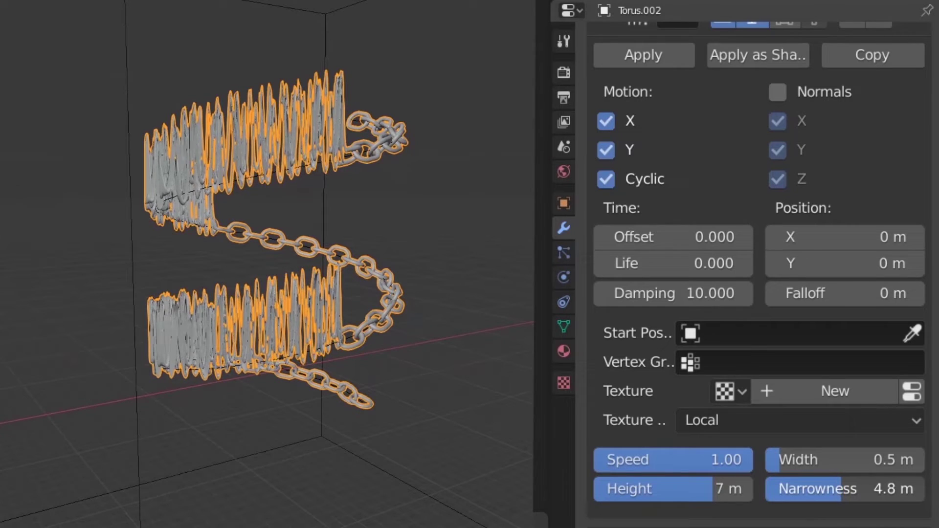
pyautogui.moveTo(841, 489)
pyautogui.mouseDown()
pyautogui.moveTo(778, 489)
pyautogui.moveTo(810, 460)
pyautogui.moveTo(882, 467)
pyautogui.mouseUp()
pyautogui.click(882, 468)
pyautogui.write('10')
pyautogui.press('Return')
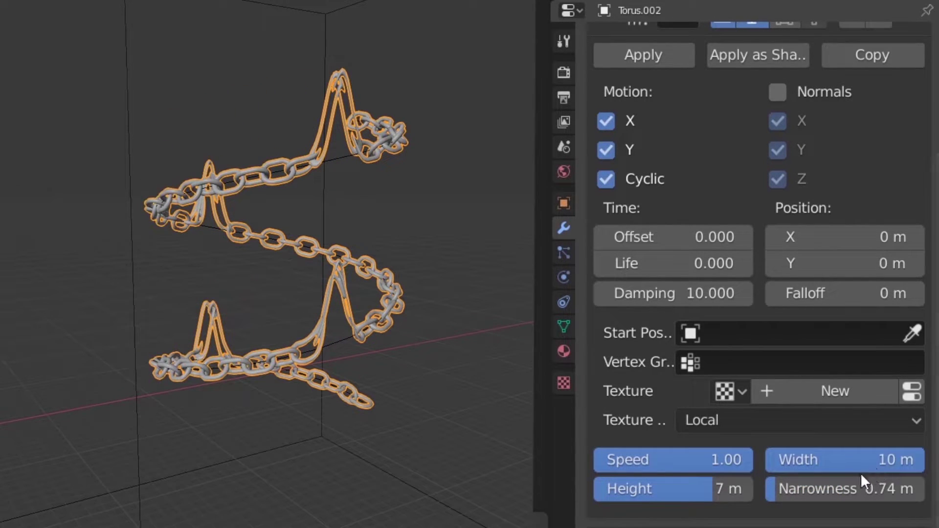
# Set the wave Narrowness to 0.053 m and Offset to -34.1
pyautogui.moveTo(777, 491)
pyautogui.mouseDown()
pyautogui.moveTo(786, 490)
pyautogui.moveTo(766, 489)
pyautogui.mouseUp()
pyautogui.moveTo(372, 421); pyautogui.dragTo(403, 418, button='middle')
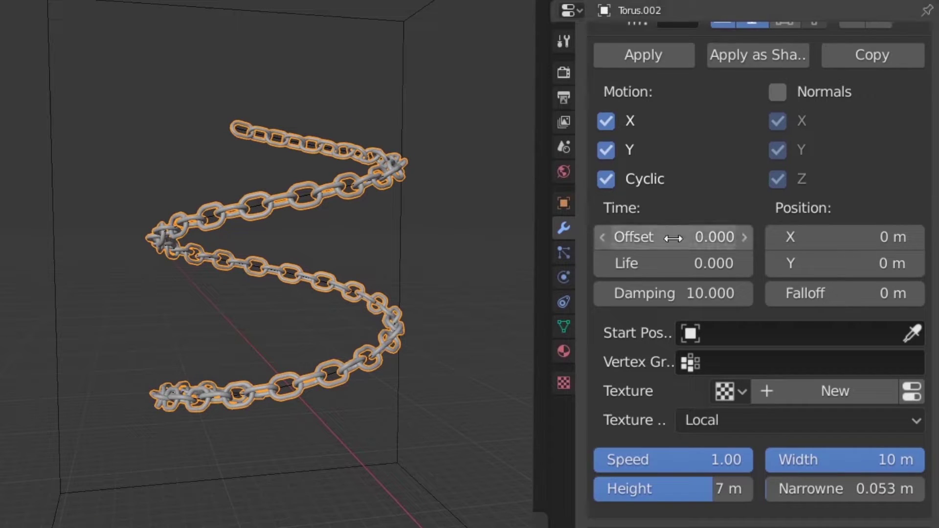
pyautogui.moveTo(669, 241)
pyautogui.mouseDown()
pyautogui.moveTo(646, 240)
pyautogui.moveTo(669, 241)
pyautogui.mouseUp()
pyautogui.moveTo(490, 245); pyautogui.dragTo(512, 258, button='middle')
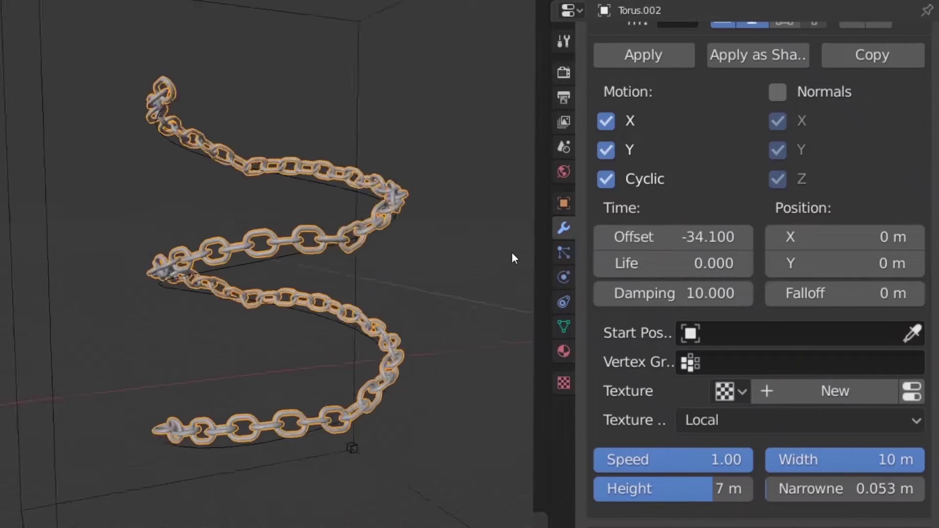
# Move the chain 162 m along −X
pyautogui.press('g')
pyautogui.press('x')
pyautogui.click(582, 325)
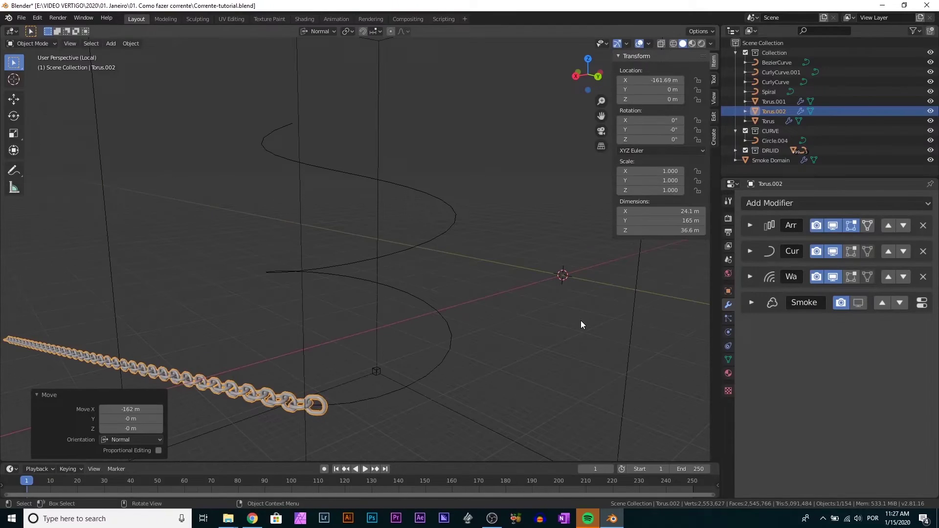
# Keyframe the chain's location at frame 1, then slide it back along X
pyautogui.press('i')
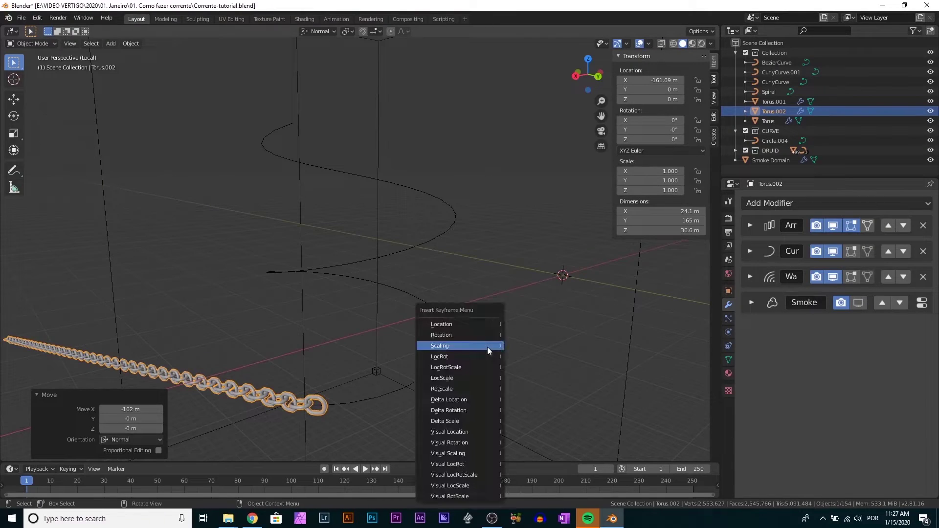
pyautogui.click(484, 326)
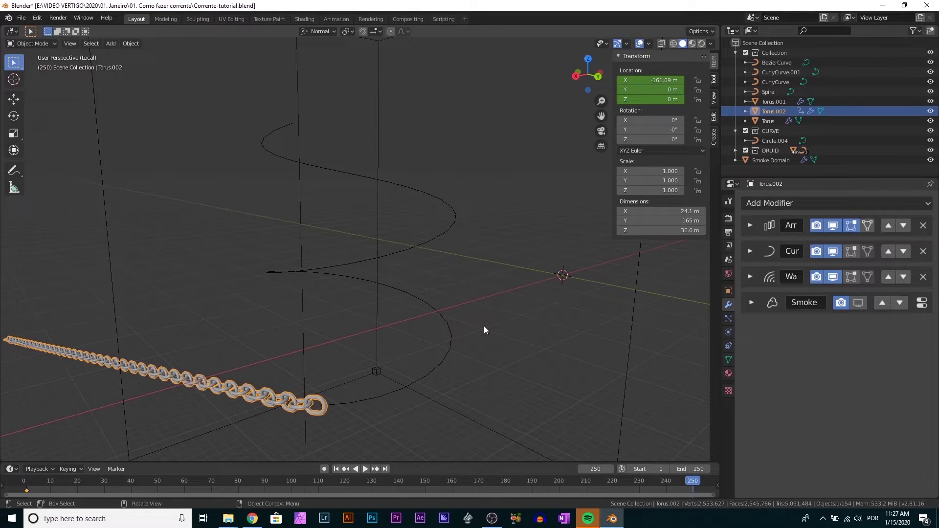
pyautogui.press('g')
pyautogui.press('x')
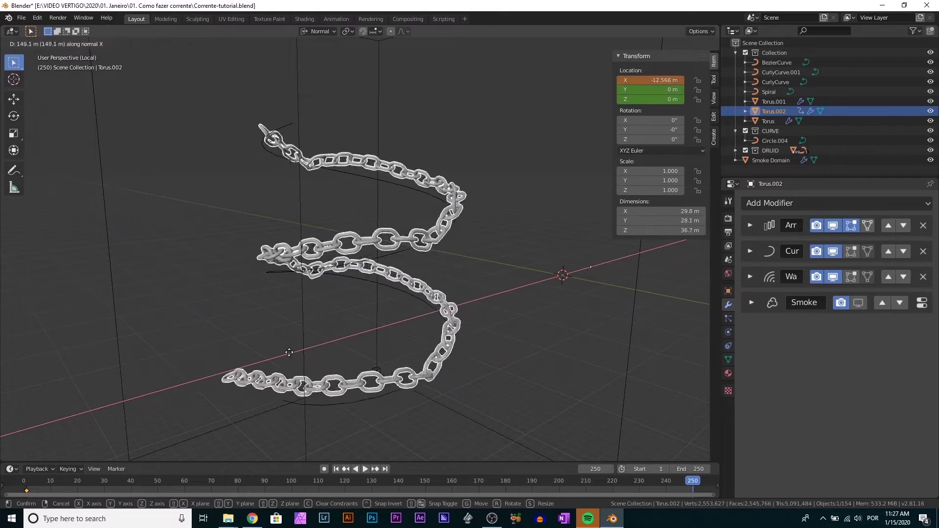
pyautogui.click(225, 370)
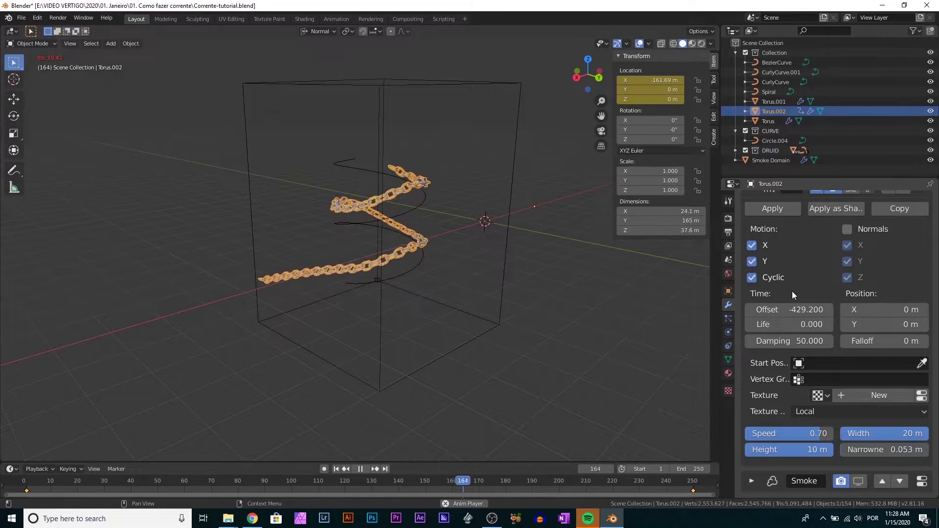
# Collapse the Wave modifier panel and enable the Smoke modifier's viewport display
pyautogui.scroll(3, 778, 279)
pyautogui.click(750, 245)
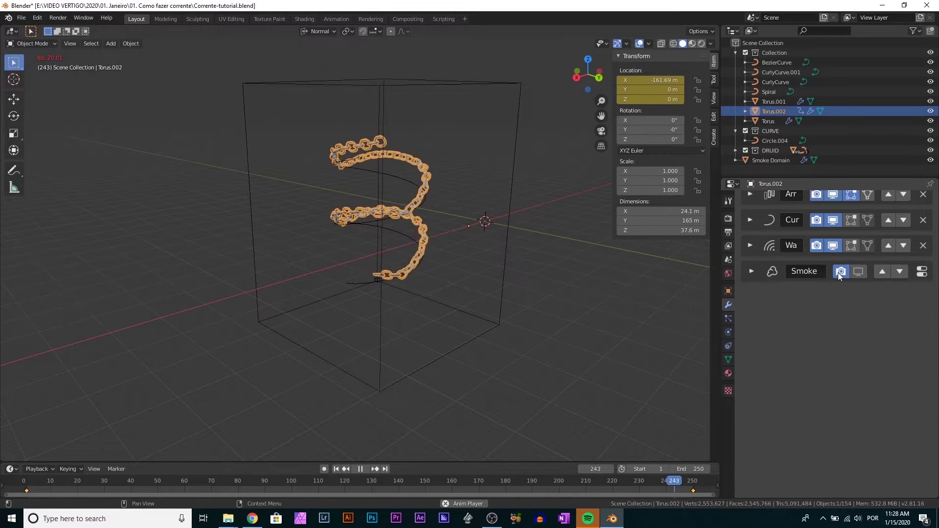
pyautogui.click(859, 271)
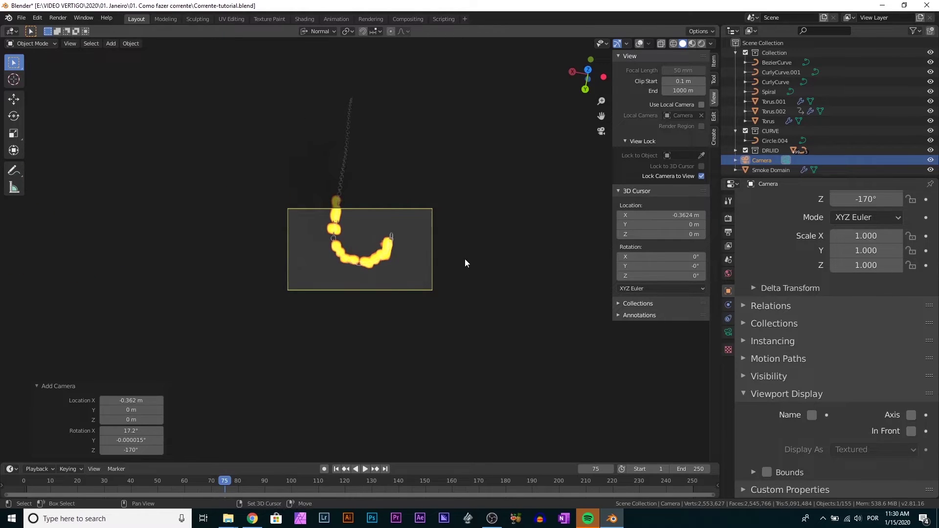
# At frame 250, rotate the camera toward the chain and fill the viewport with its frame
pyautogui.hotkey('shift', 'Right')
pyautogui.moveTo(463, 263); pyautogui.dragTo(427, 271, button='middle')
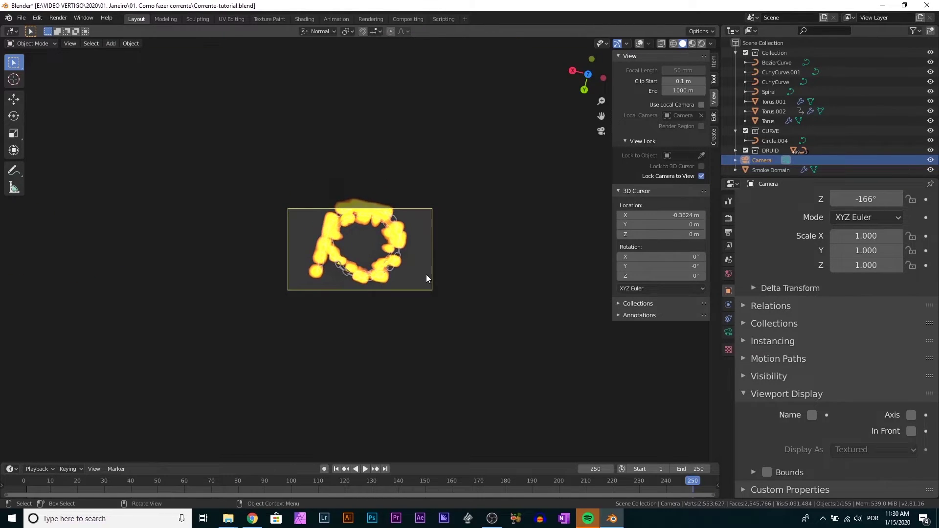
pyautogui.press('Home')
pyautogui.scroll(-3, 426, 265)
# Set the camera's focal length to 10 mm and orbit it around the spiral chain
pyautogui.click(728, 332)
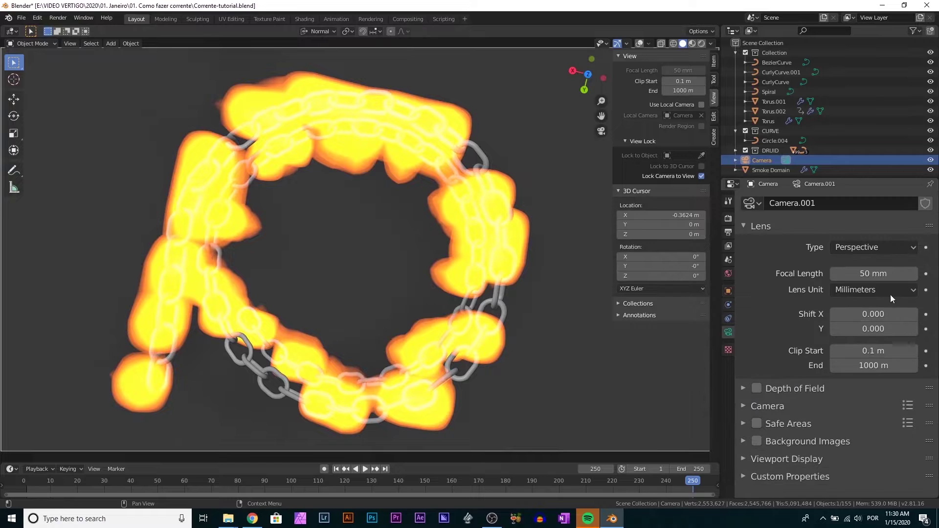
pyautogui.write('10')
pyautogui.press('Return')
pyautogui.scroll(3, 497, 255)
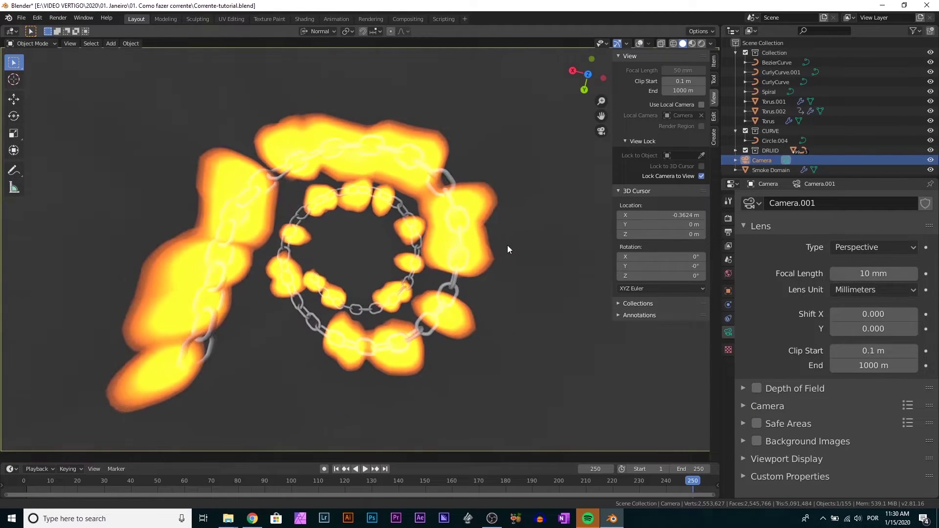
pyautogui.moveTo(507, 245)
pyautogui.mouseDown(button='middle')
pyautogui.moveTo(498, 240)
pyautogui.moveTo(508, 265)
pyautogui.moveTo(482, 261)
pyautogui.moveTo(491, 256)
pyautogui.mouseUp(button='middle')
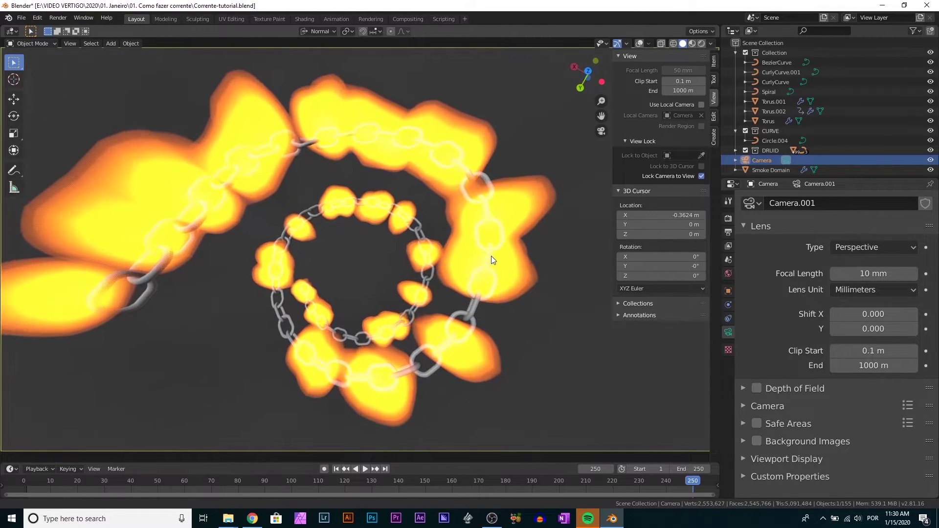